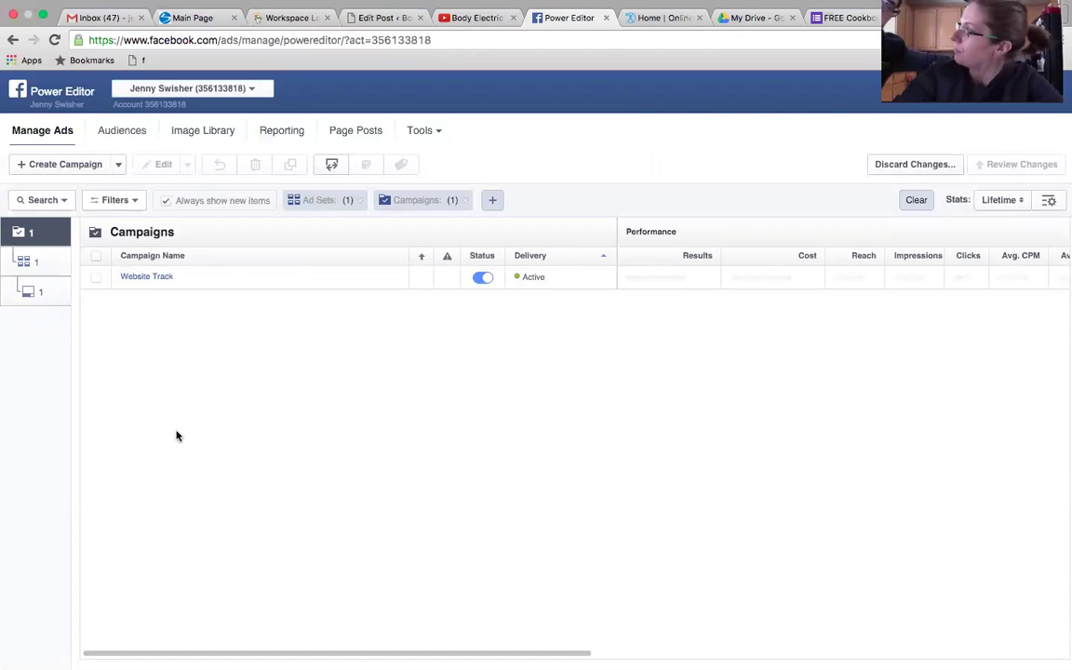
Step: Start a new ad set named "Lookalike Audience" within the existing Website Track campaign
click(67, 164)
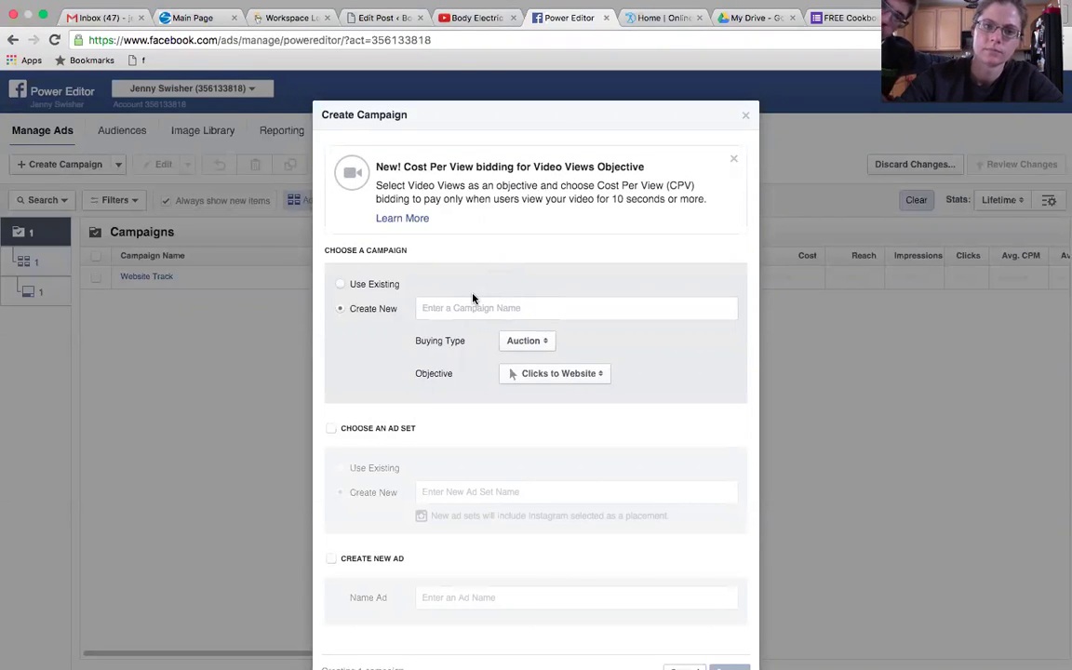
click(341, 285)
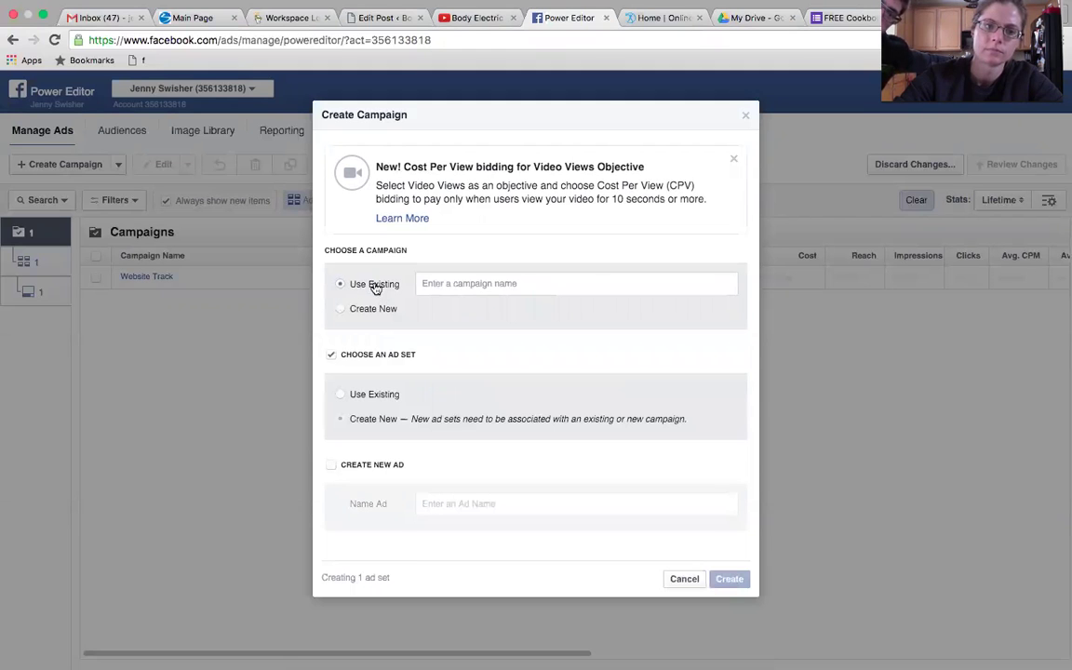
click(476, 282)
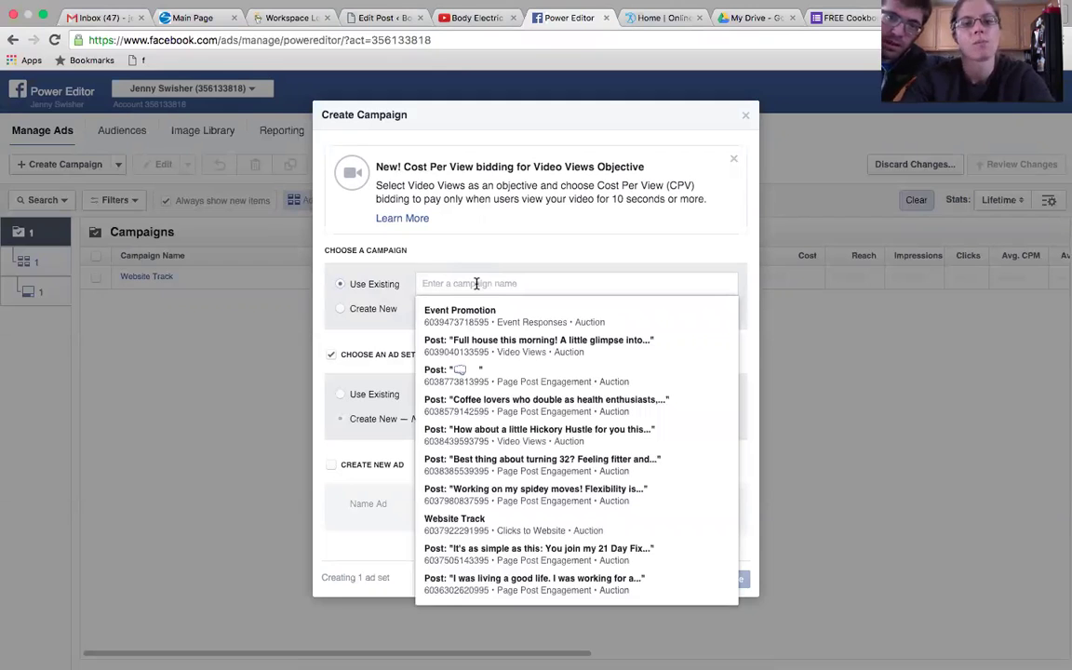
click(507, 525)
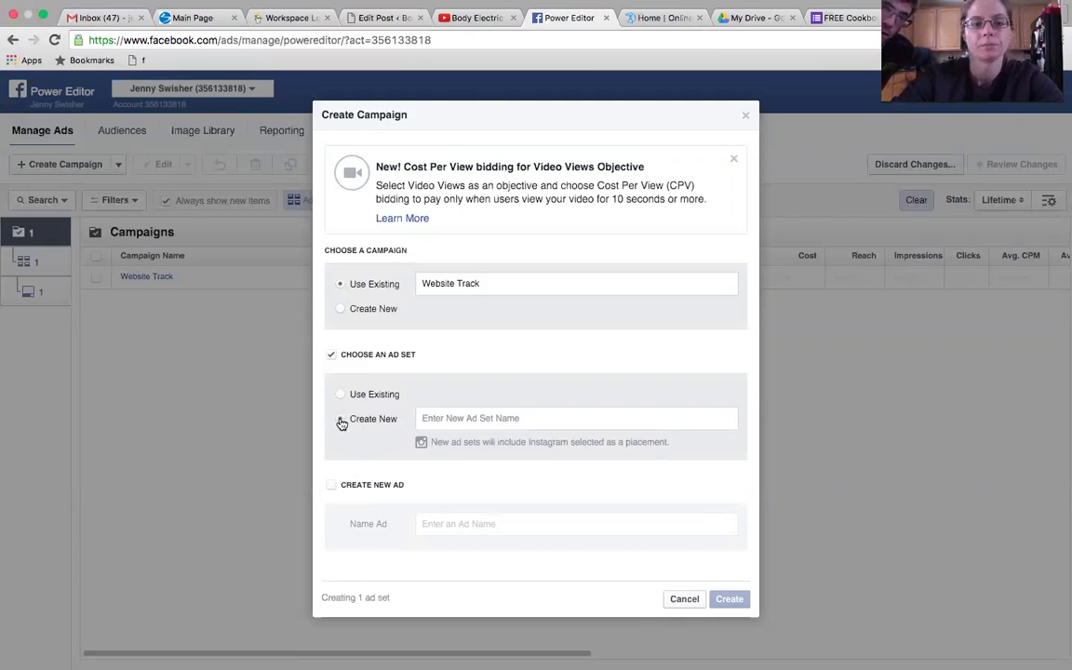
click(436, 416)
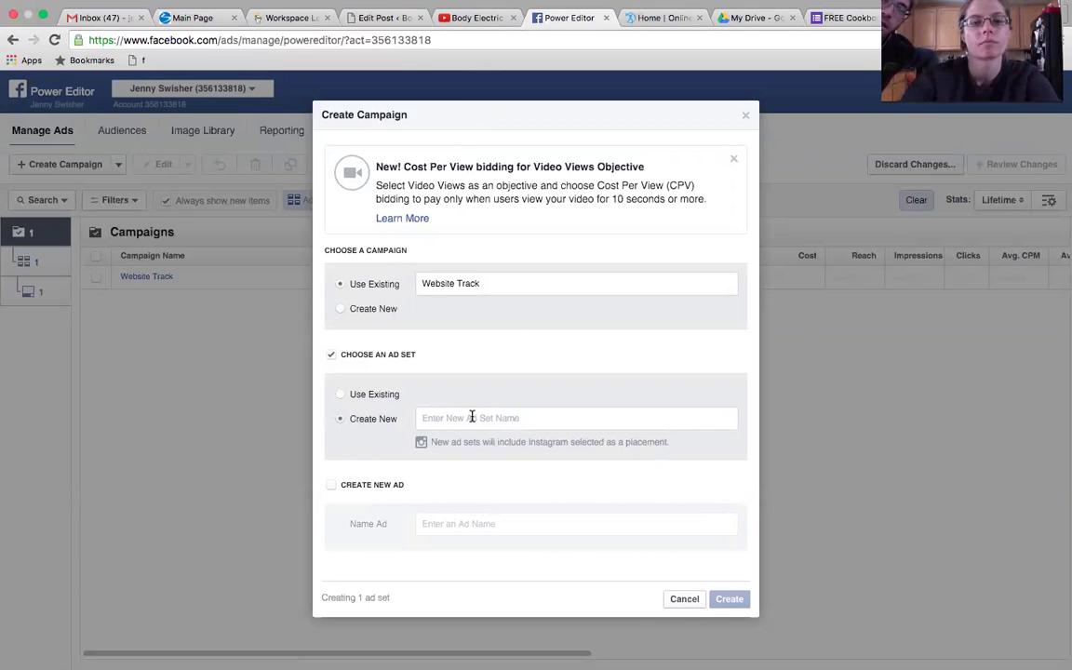
text(Lookalike Audience)
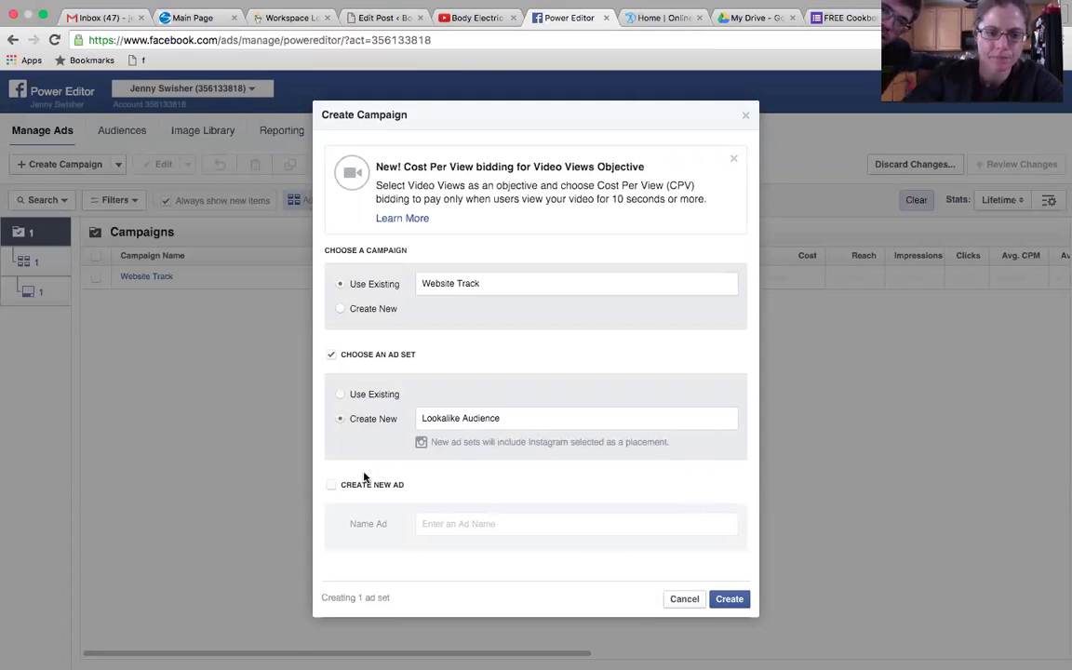
Step: Include a new ad named "Freemium Cookbook" and create it together with the ad set
click(331, 486)
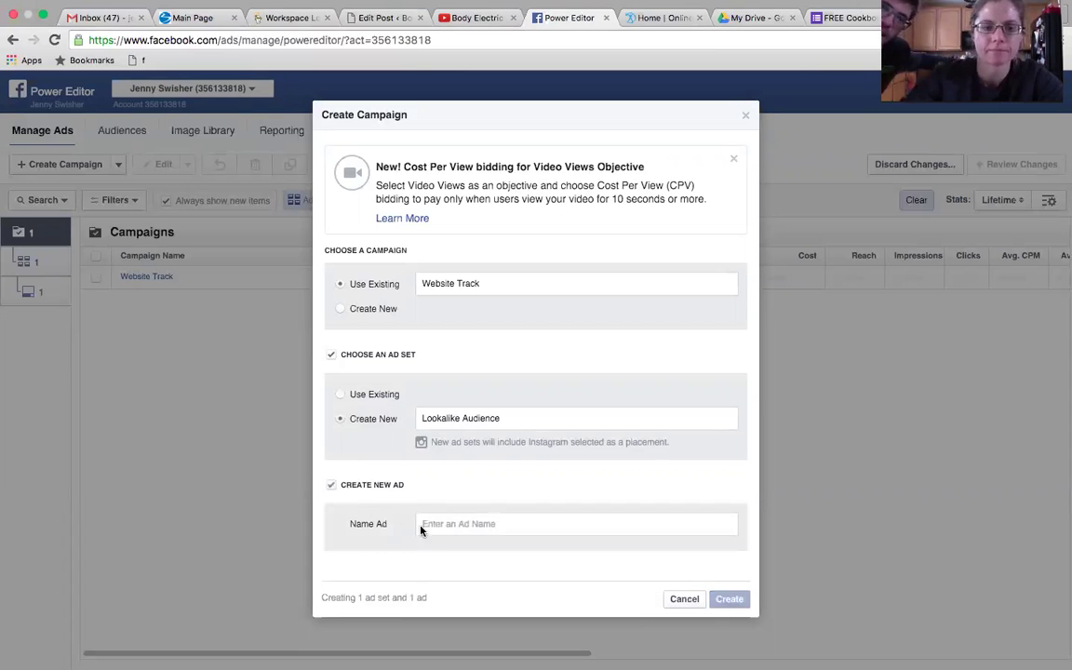
click(475, 521)
text(F)
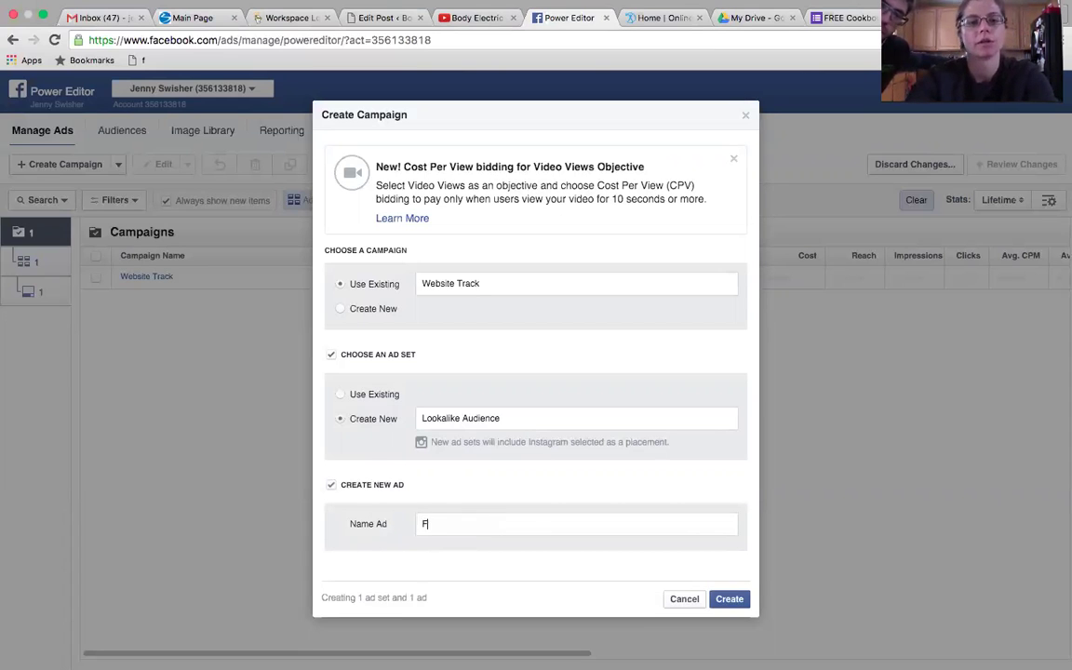
text(reemium Cookbook)
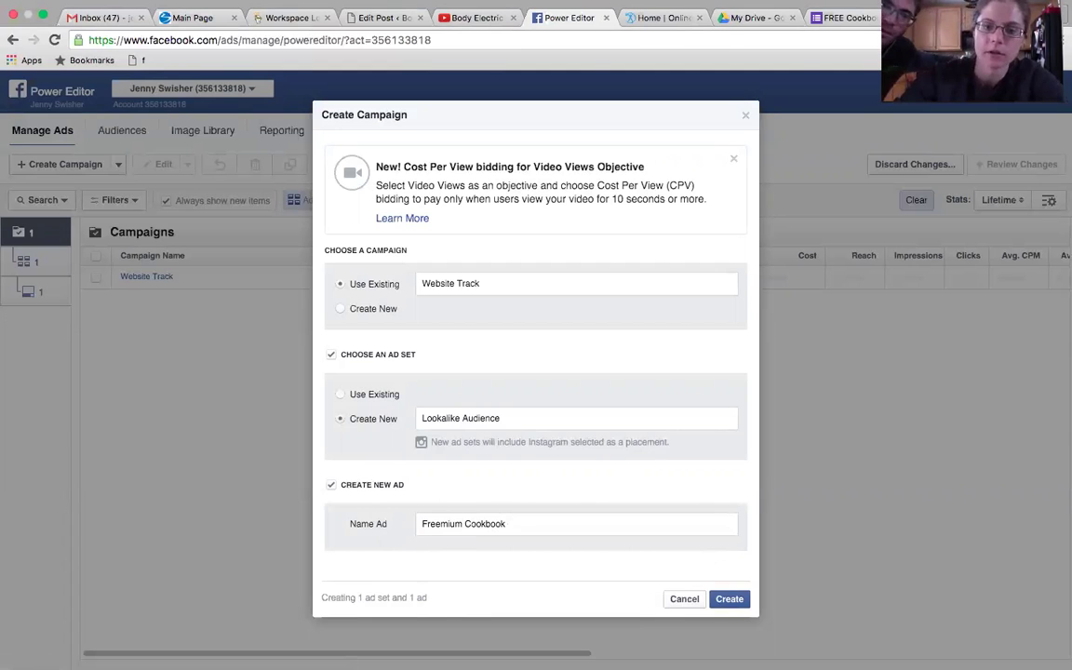
key(Return)
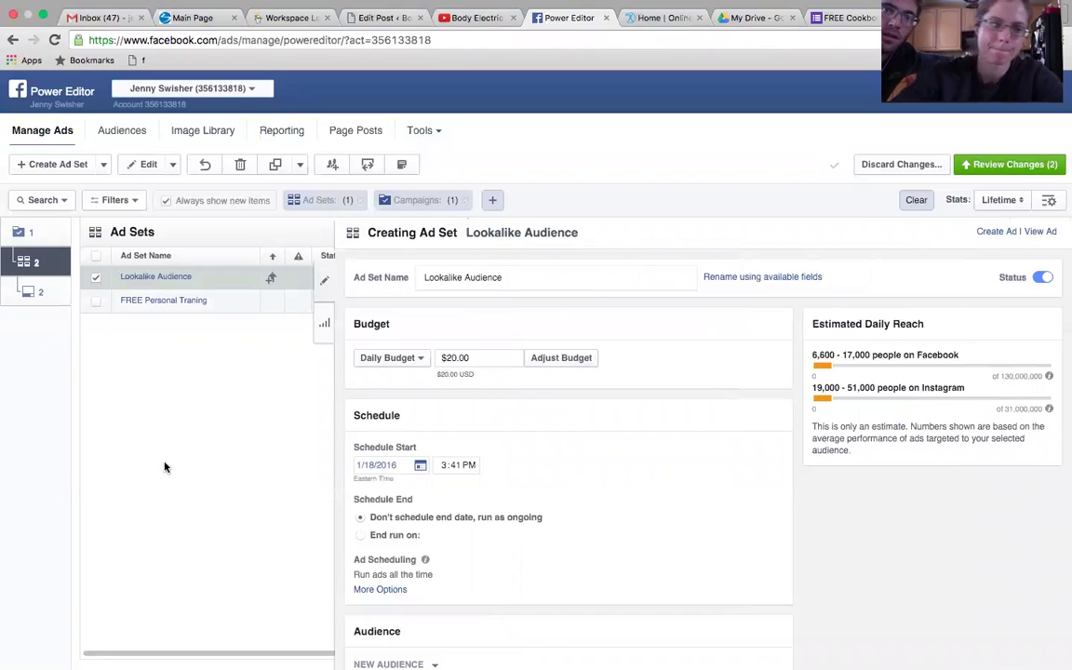
Step: Filter to the Website Track campaign and open its editing pane to review the campaign details
click(25, 235)
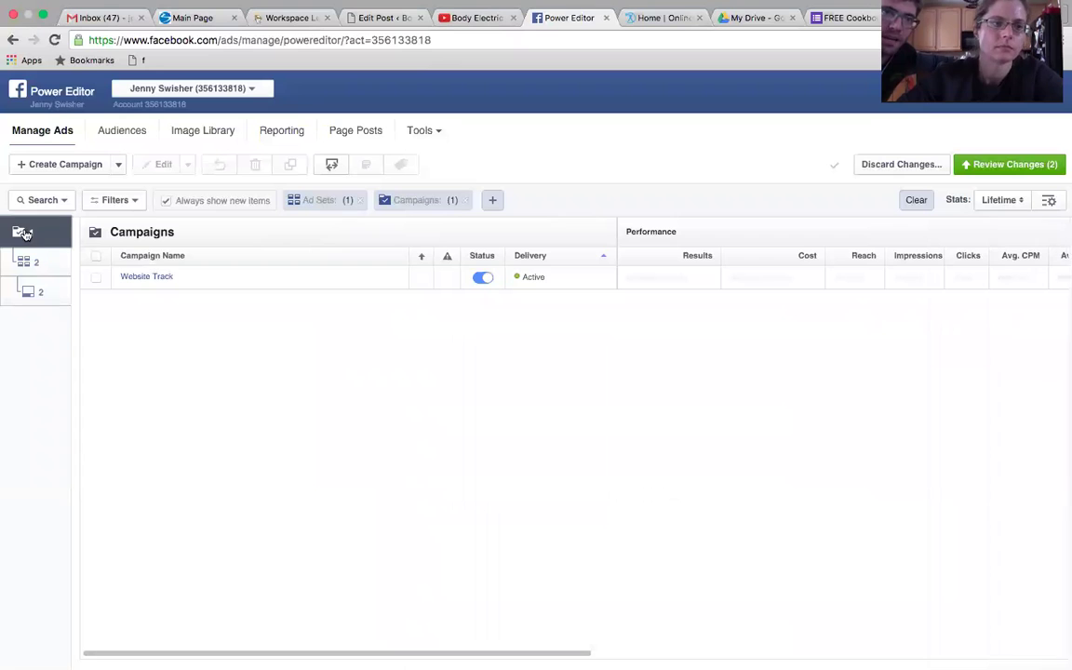
click(156, 279)
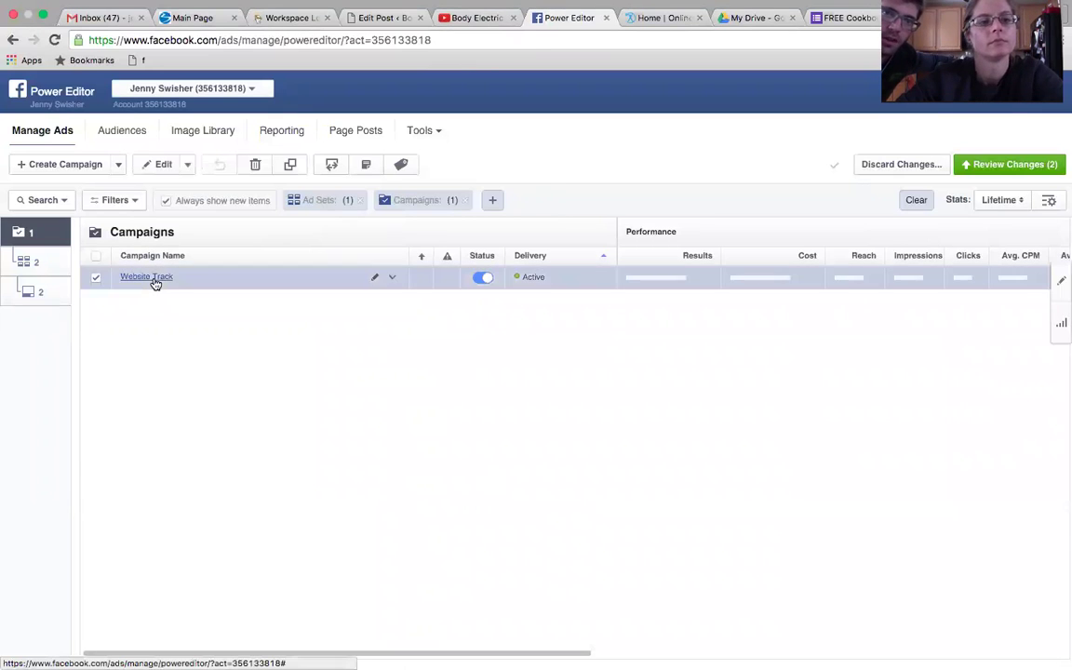
click(20, 232)
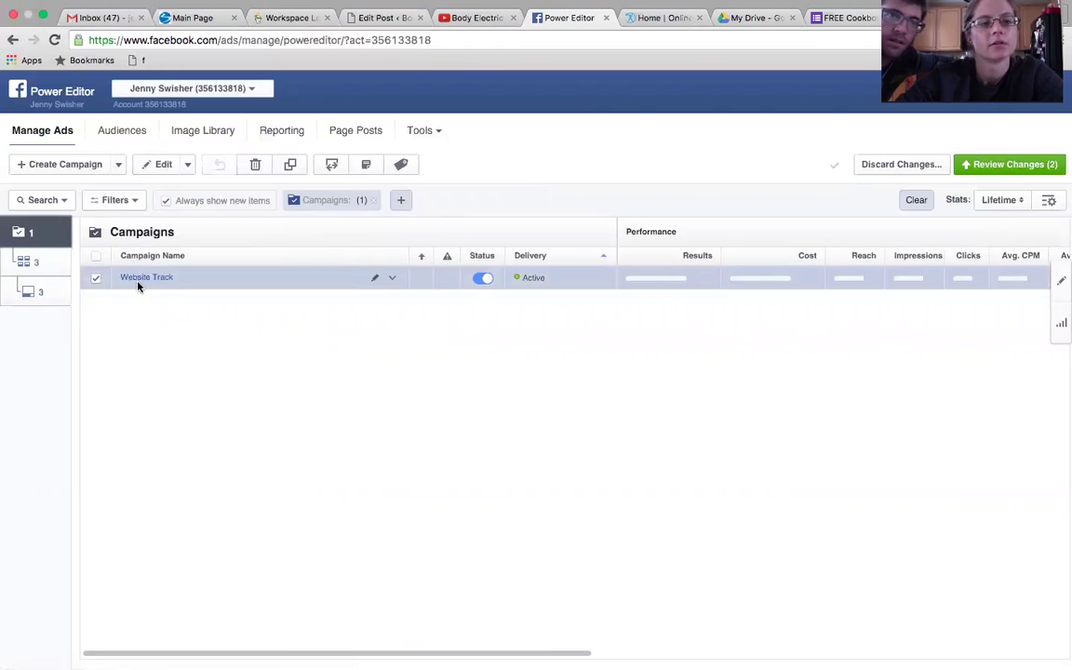
click(149, 166)
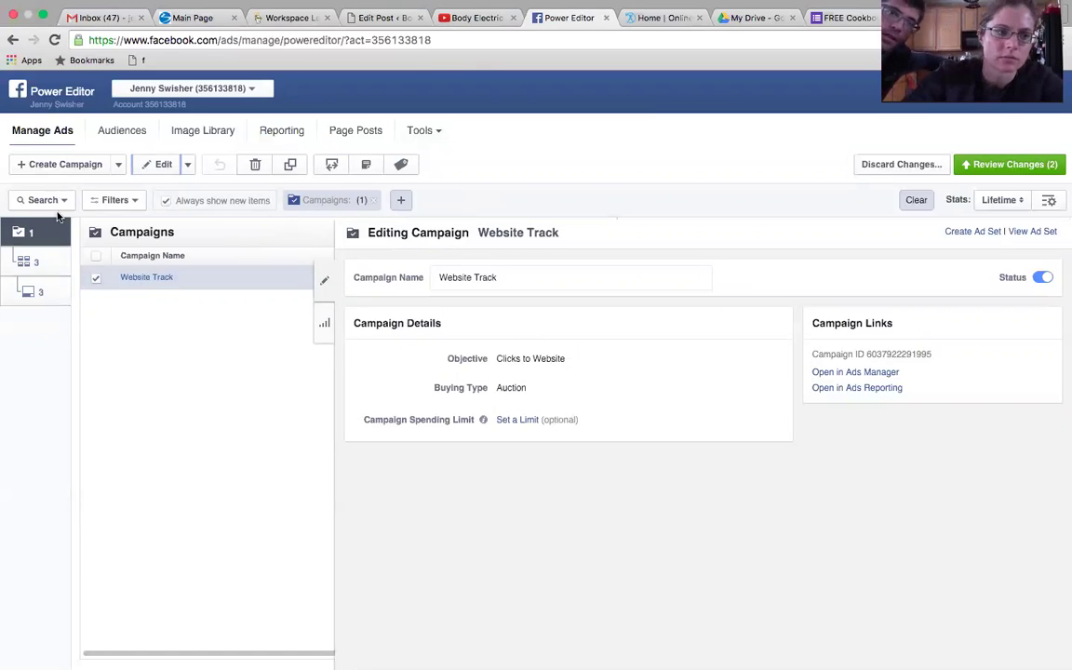
Step: Open the Lookalike Audience ad set for editing and set its daily budget to $5.00
click(142, 281)
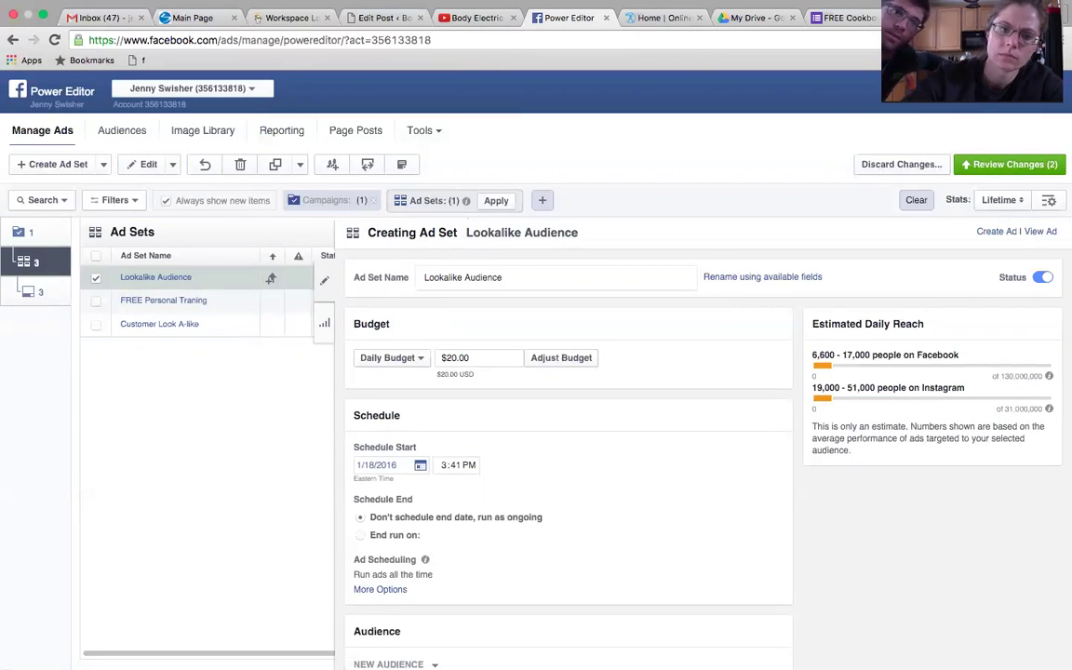
scroll(703, 447, down, 1)
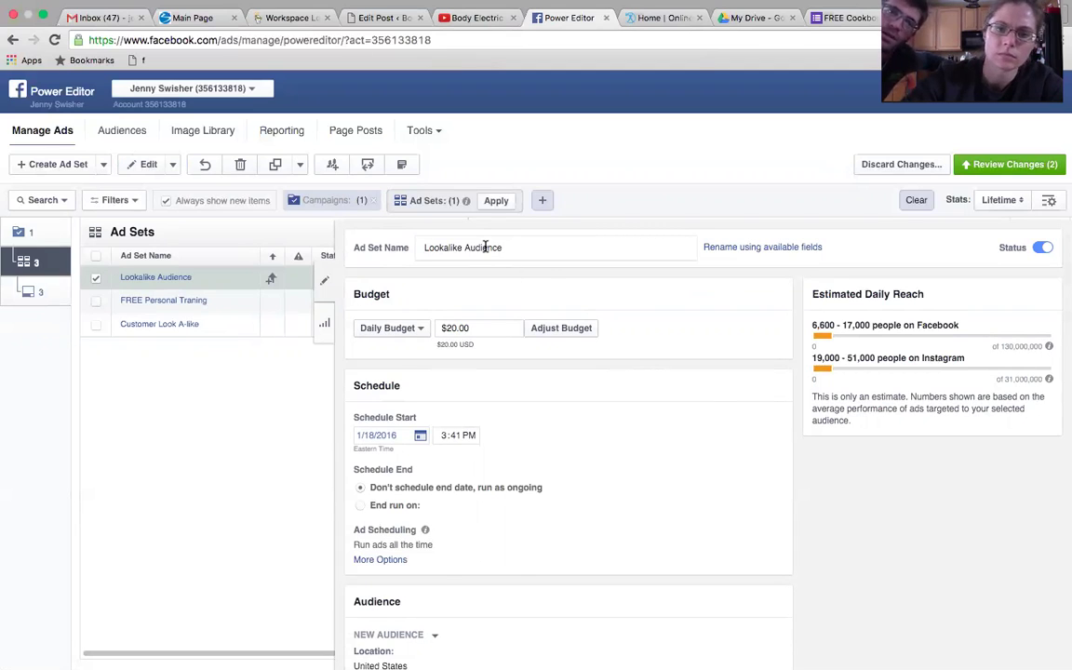
click(421, 333)
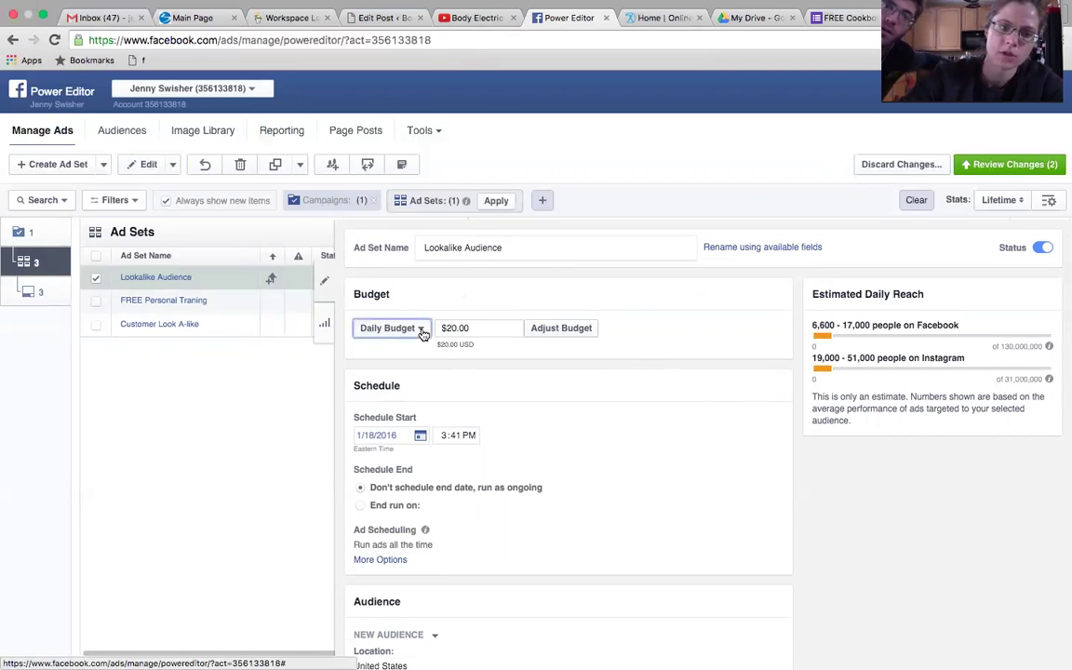
click(387, 348)
click(480, 329)
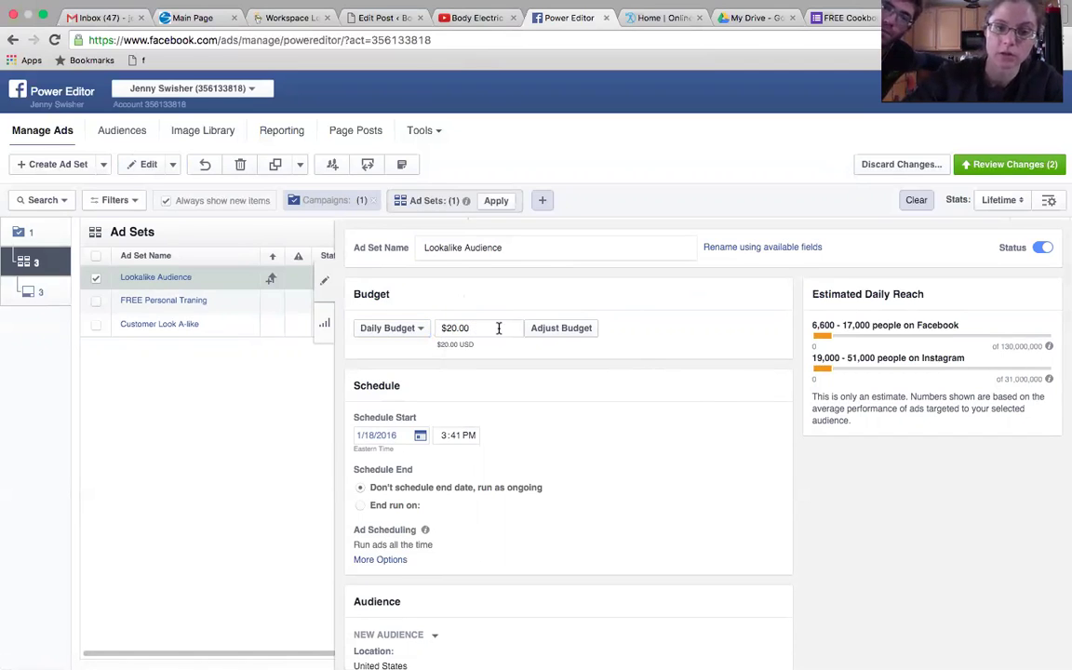
drag(496, 327, 300, 325)
text($5.00)
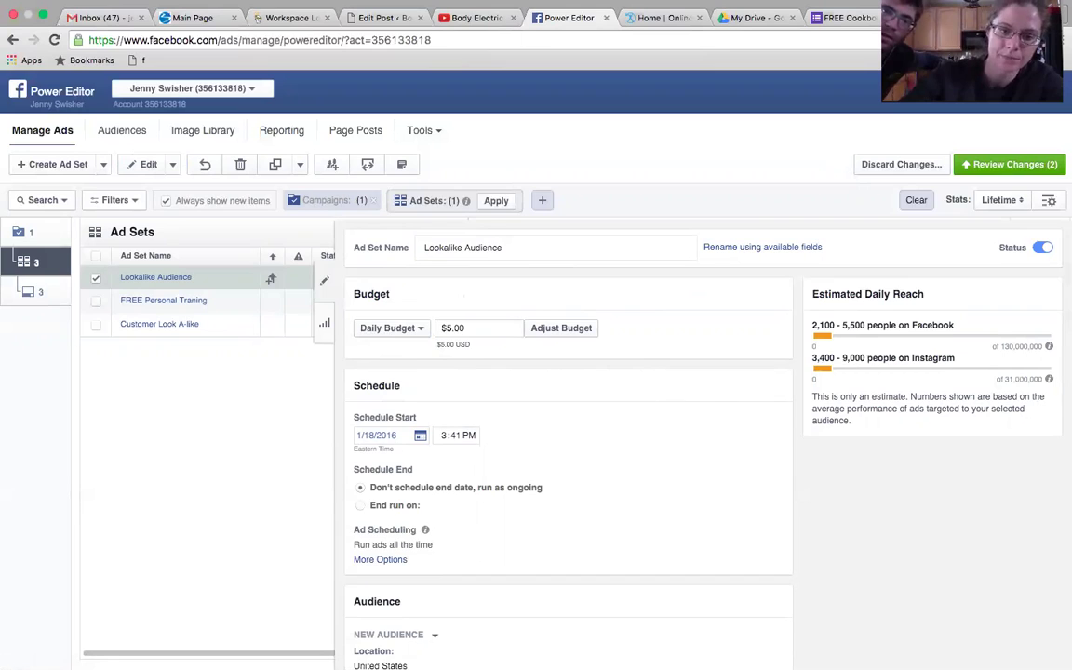
Step: Schedule the Lookalike Audience ad set to end its run on 1/25/2016
scroll(567, 447, down, 4)
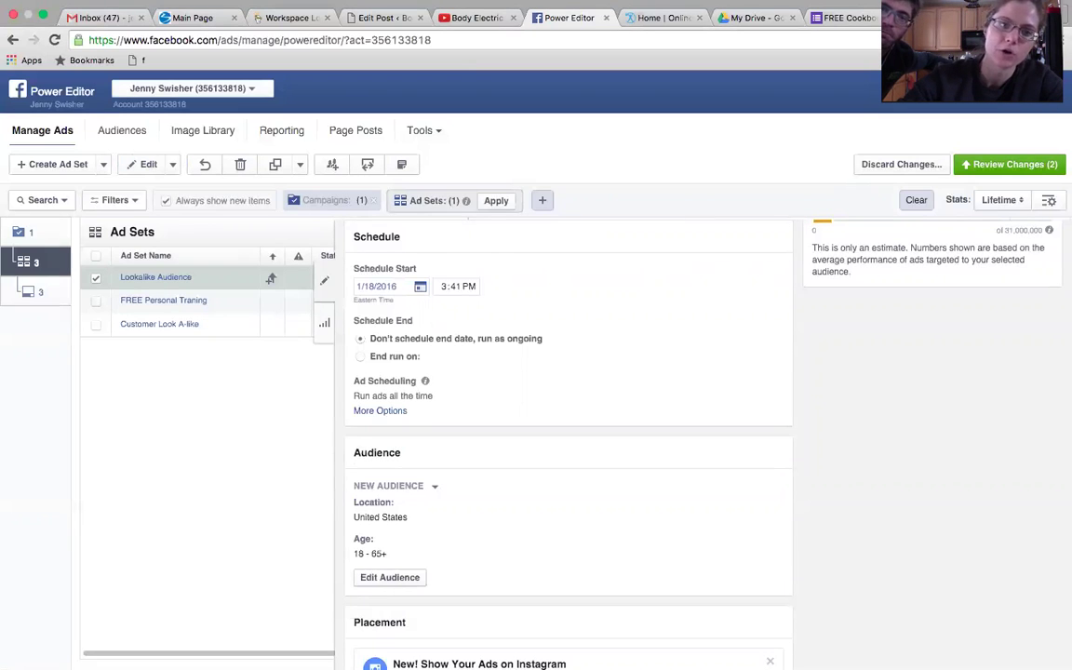
scroll(567, 437, up, 1)
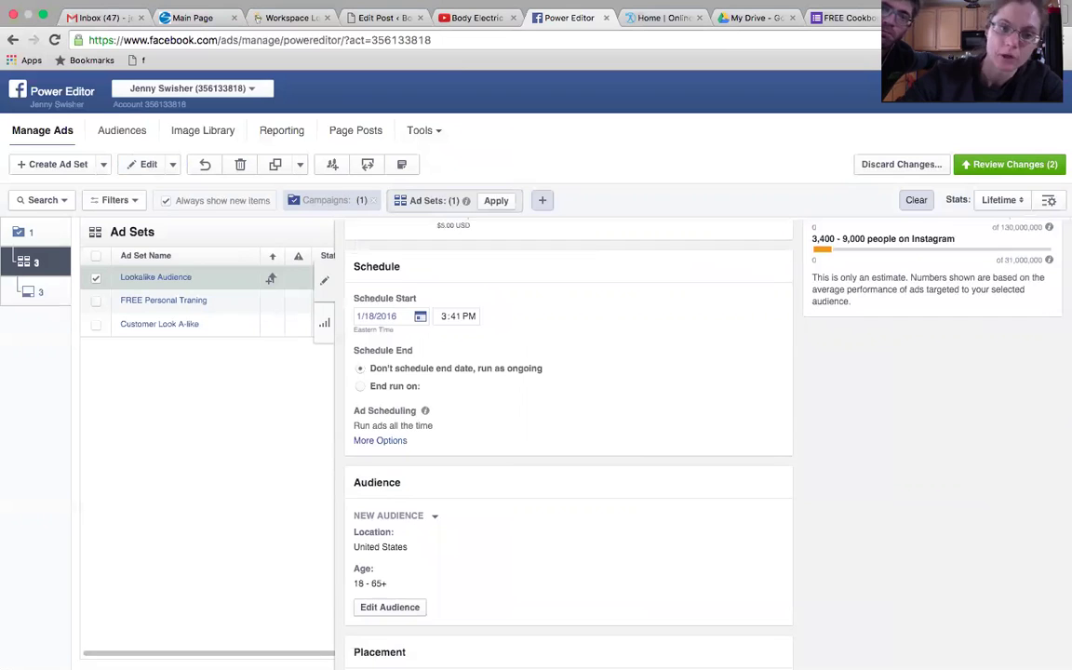
scroll(568, 437, down, 1)
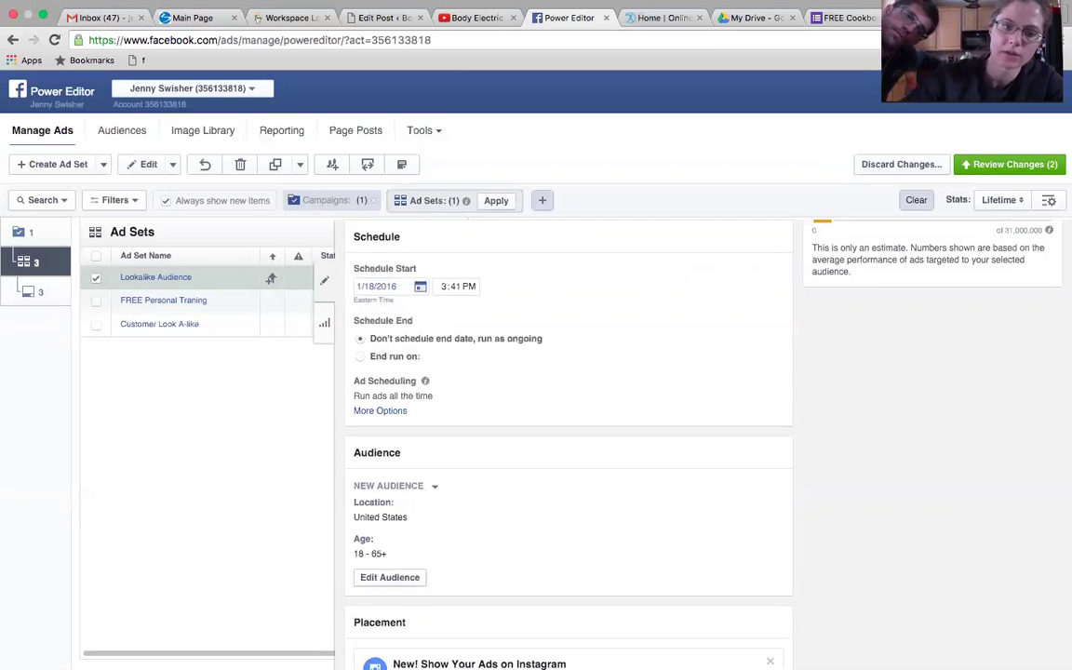
scroll(459, 264, down, 1)
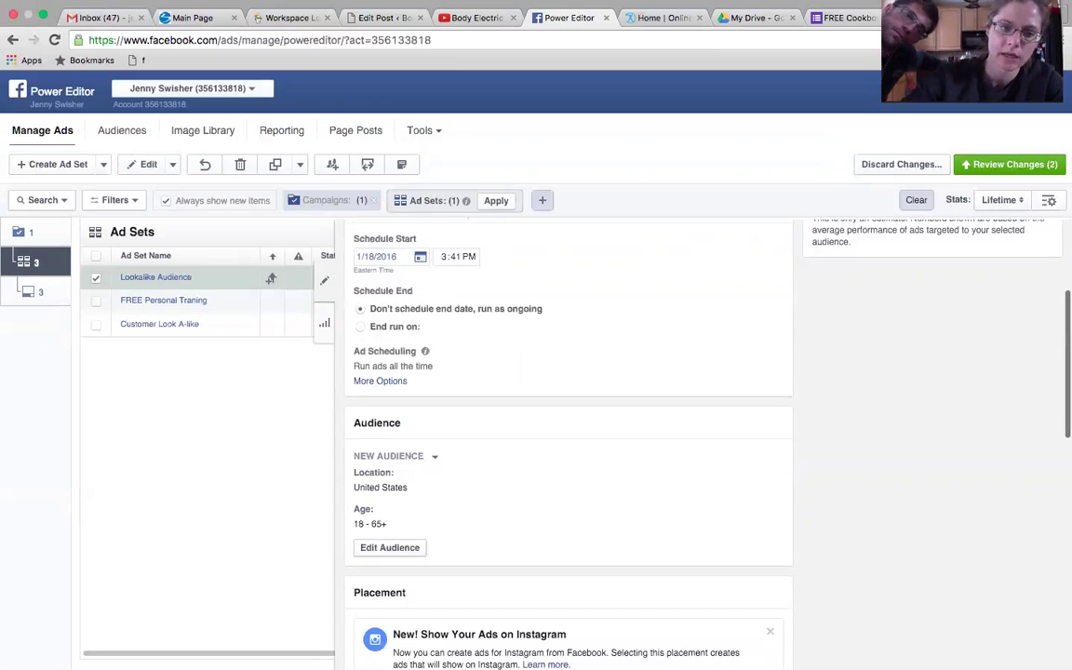
click(361, 329)
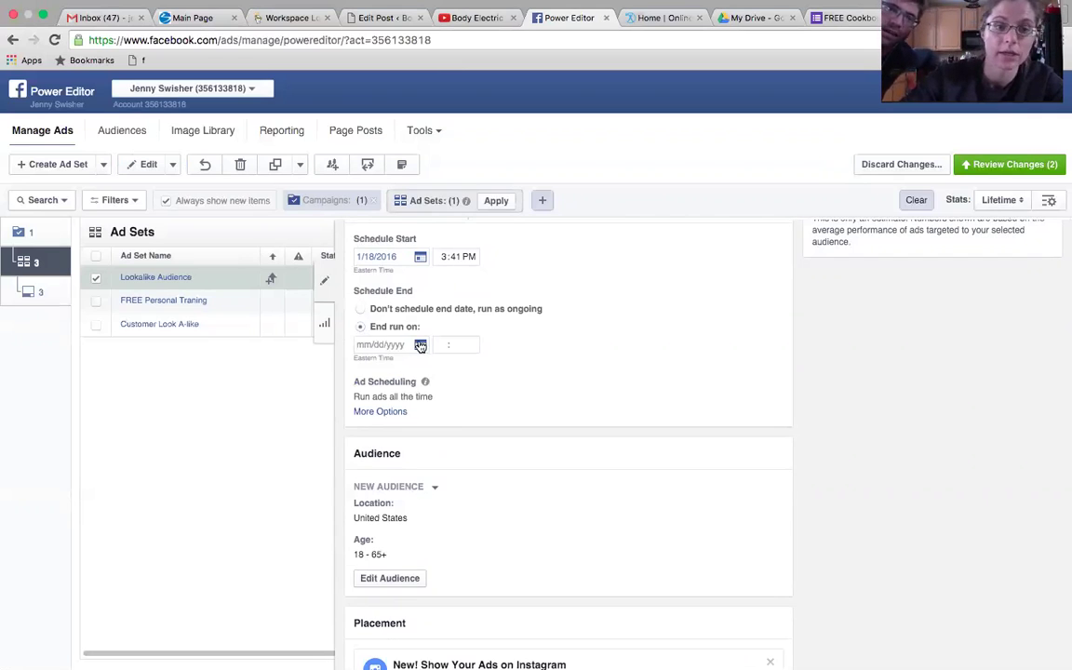
click(396, 345)
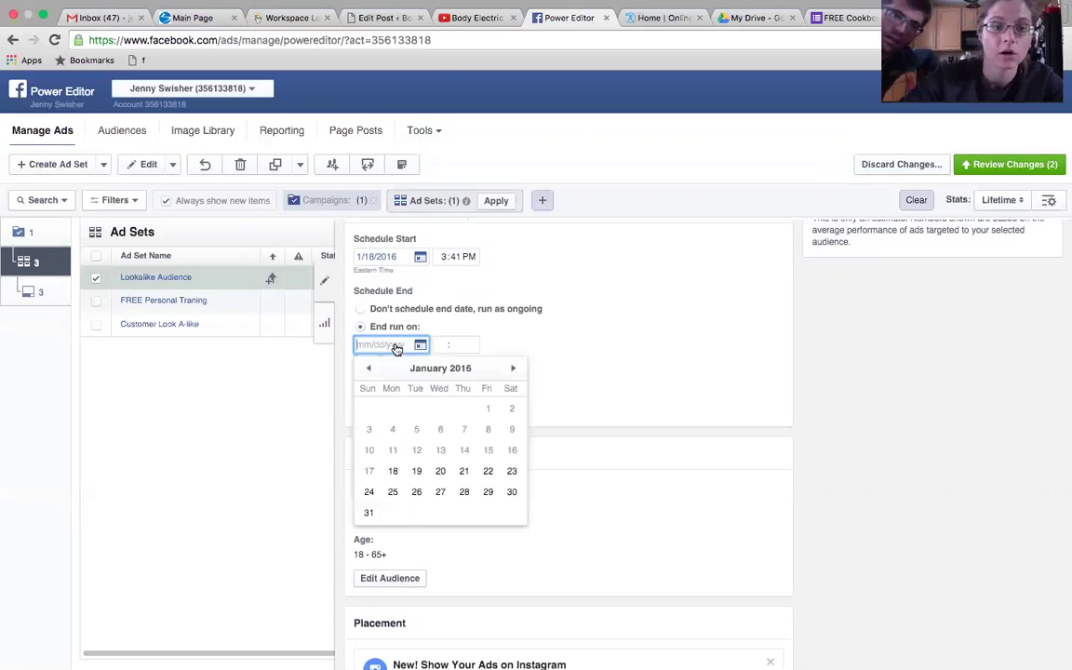
click(393, 492)
click(469, 345)
click(711, 364)
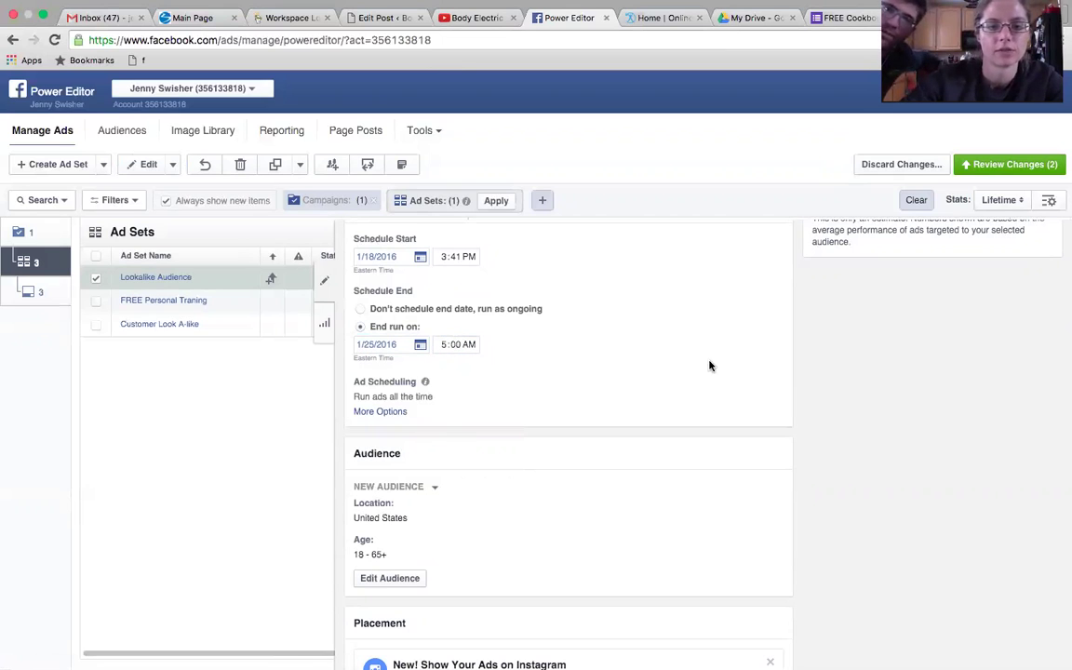
Step: Compare the saved audiences and assign Broad Newsletter Lookalike to the ad set, then review the placement options
scroll(567, 437, down, 5)
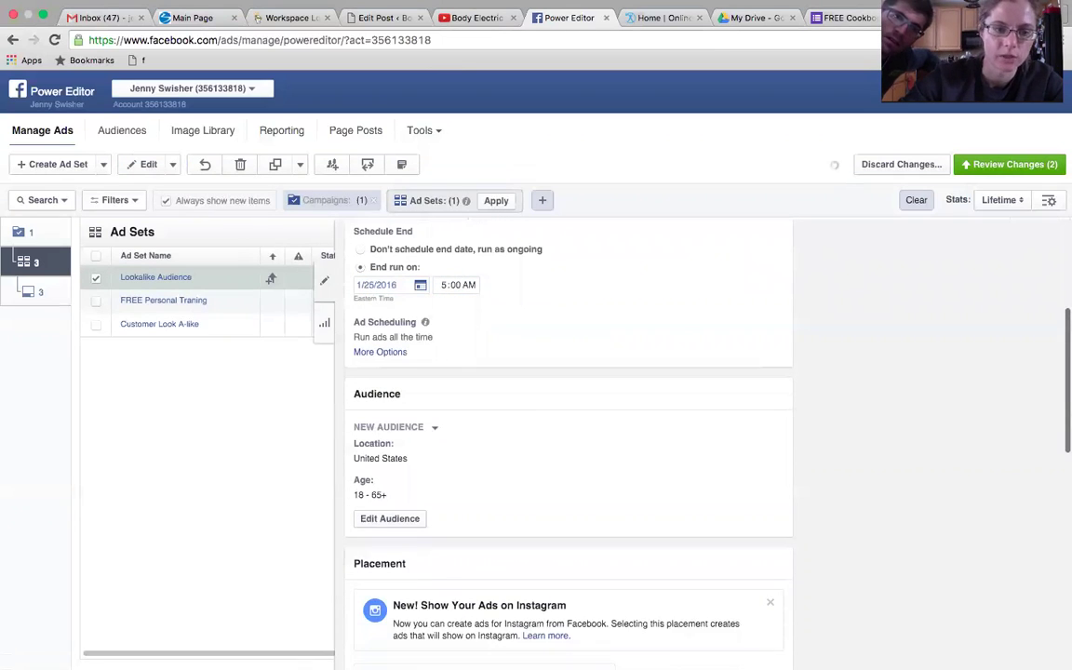
scroll(697, 304, down, 4)
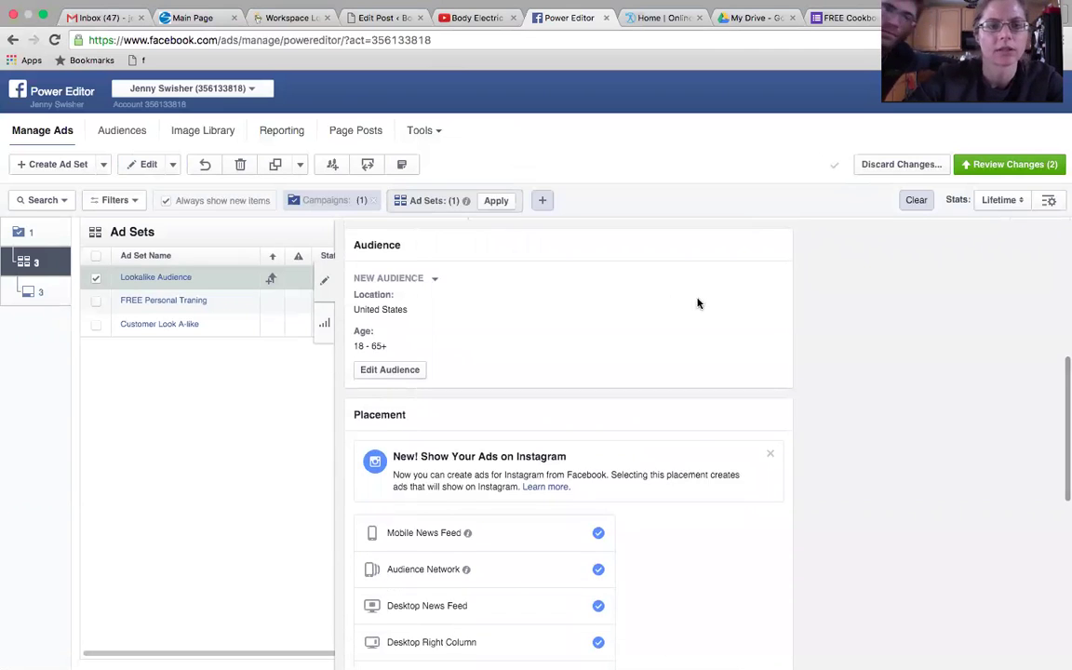
click(435, 278)
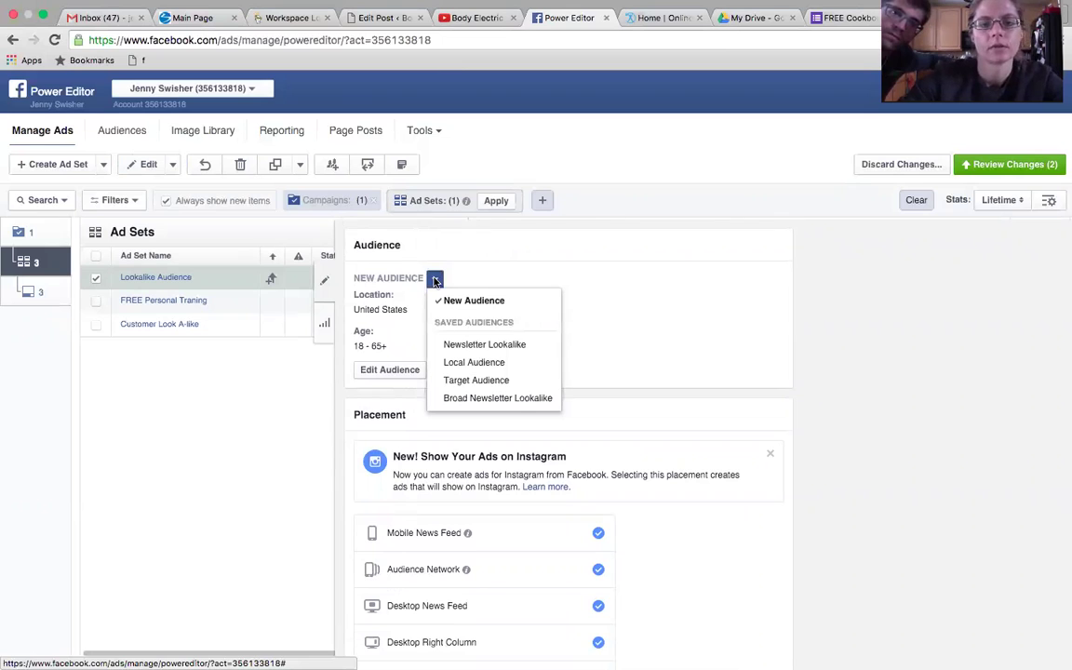
mouse_move(512, 346)
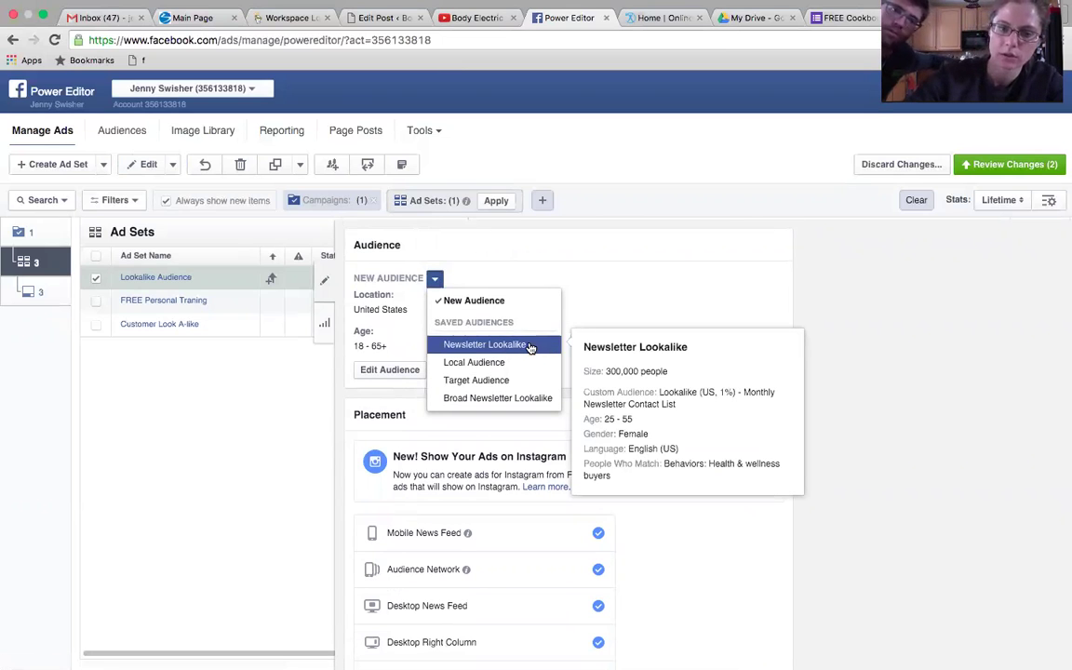
mouse_move(519, 406)
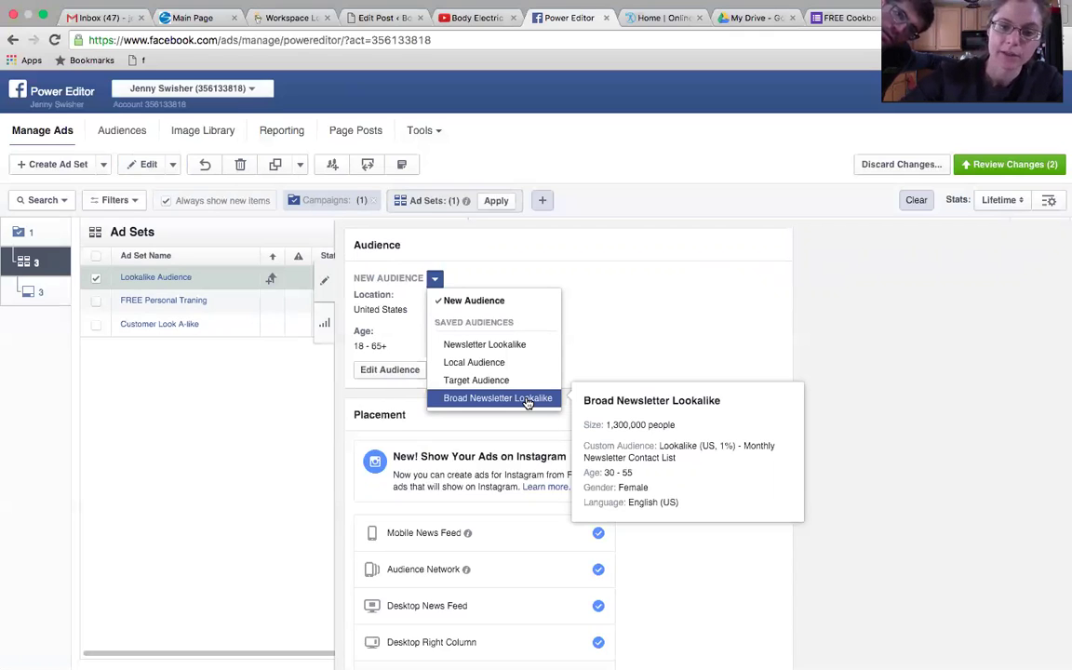
click(526, 399)
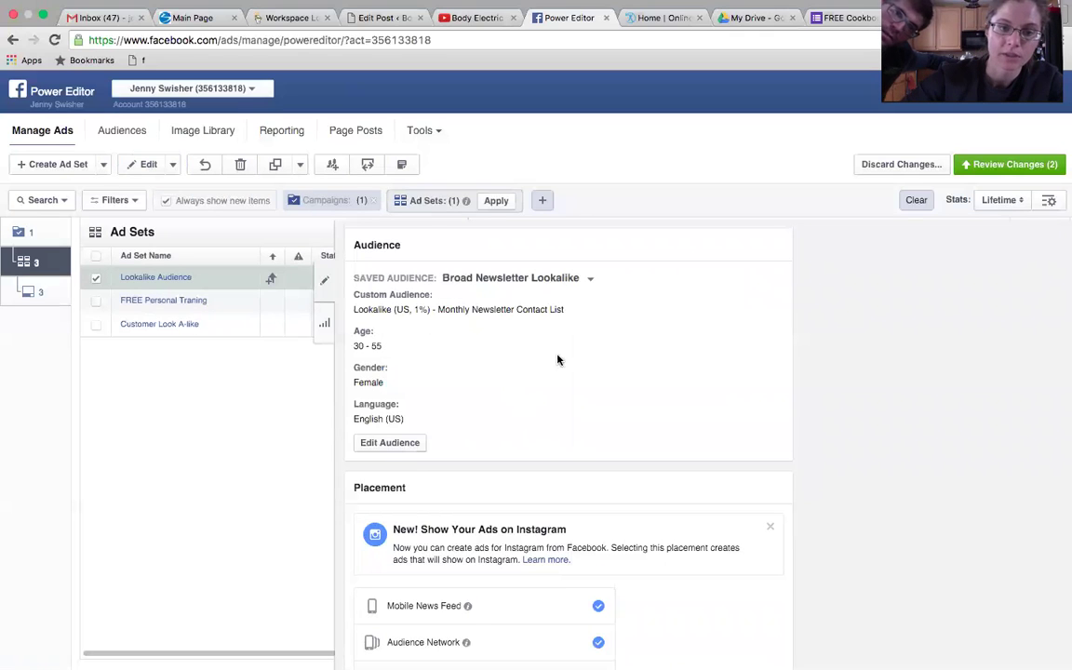
scroll(567, 446, down, 3)
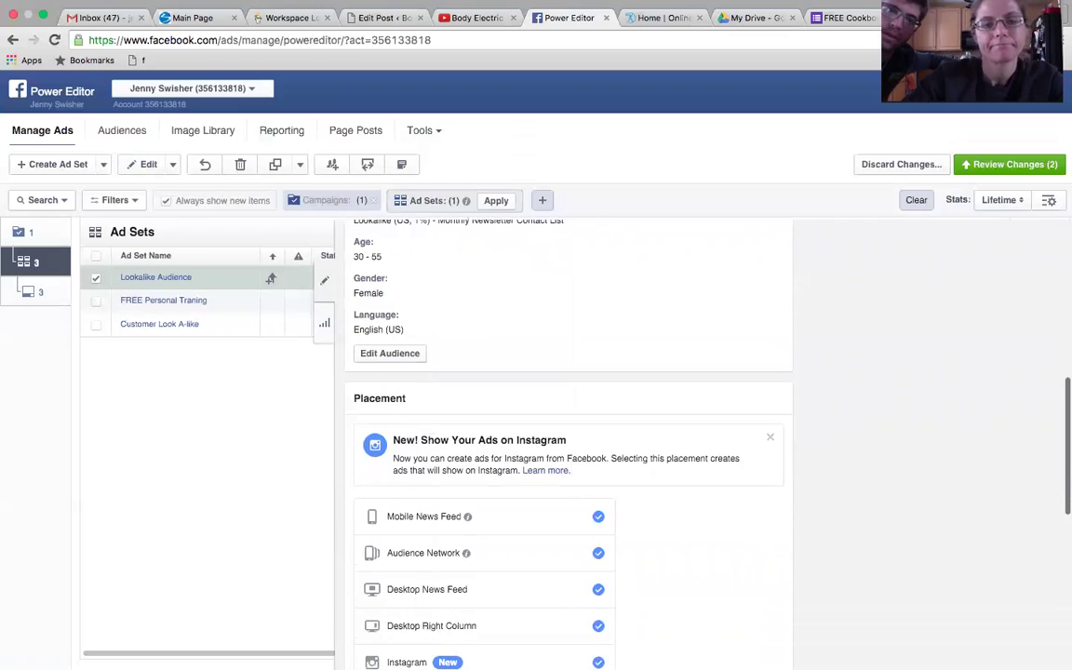
scroll(568, 446, down, 1)
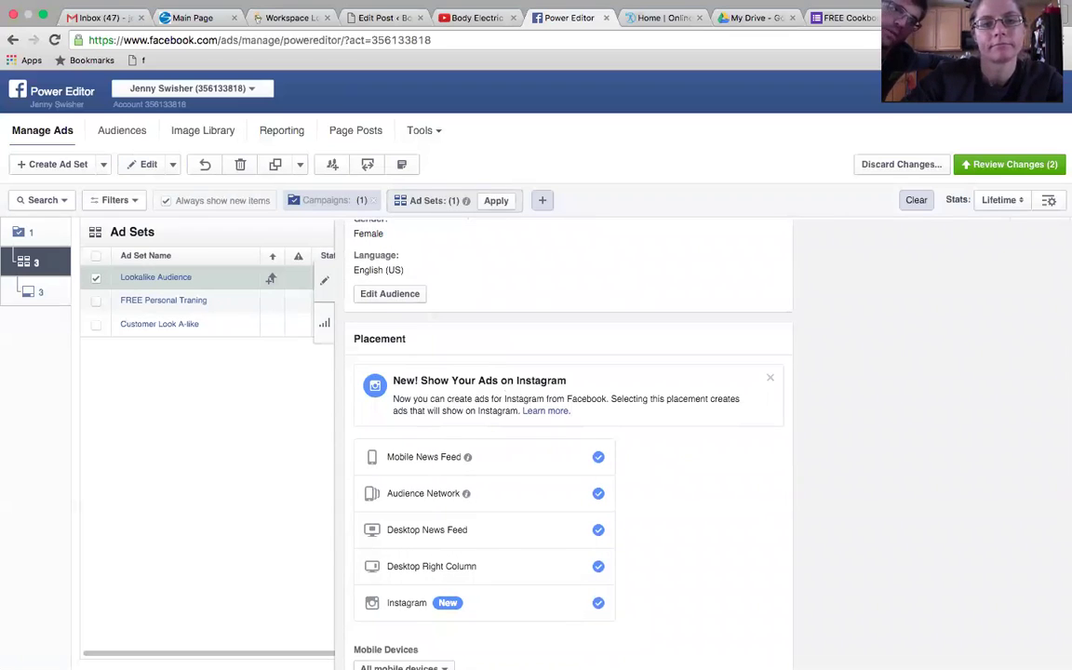
scroll(568, 447, up, 4)
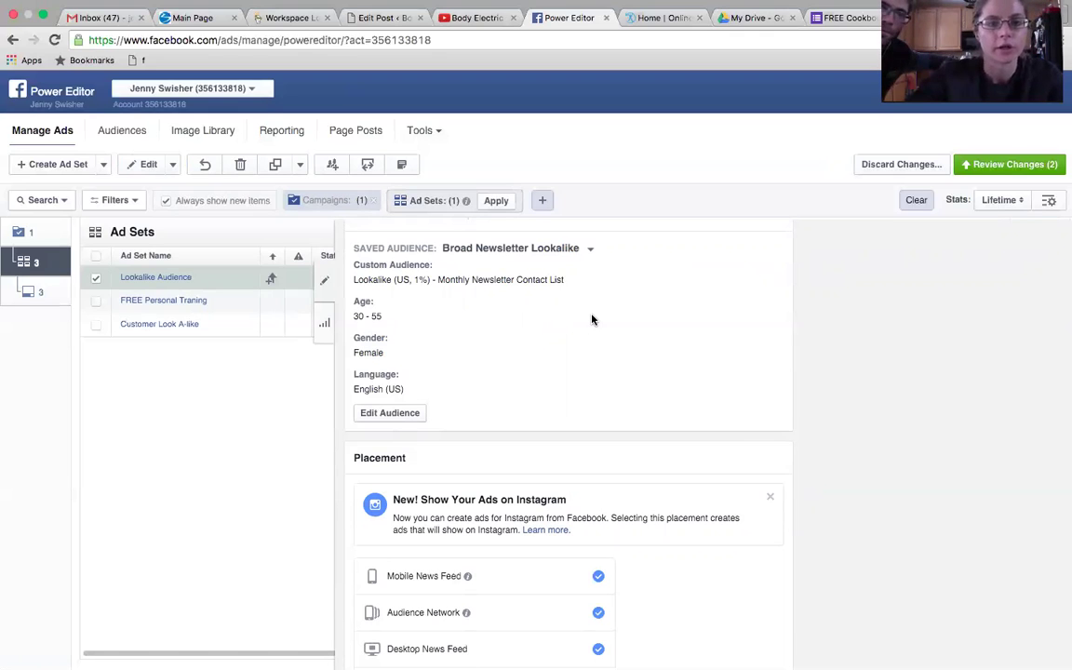
Step: Exclude Instagram and Desktop Right Column from the ad set's placements, then review the optimization and pricing settings
scroll(568, 437, down, 5)
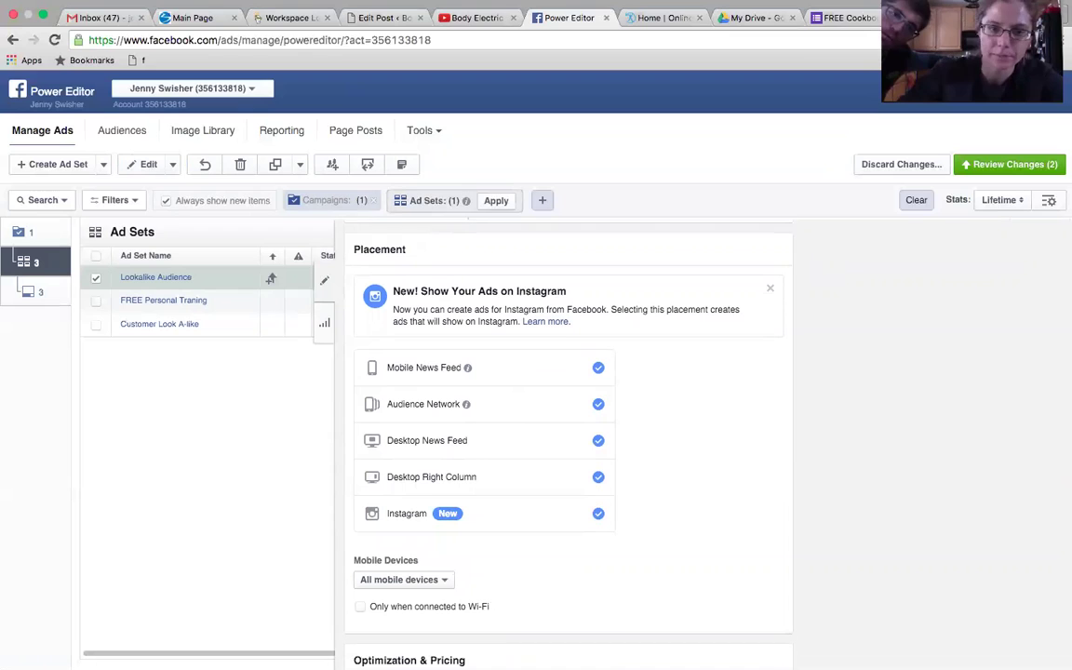
scroll(567, 438, down, 1)
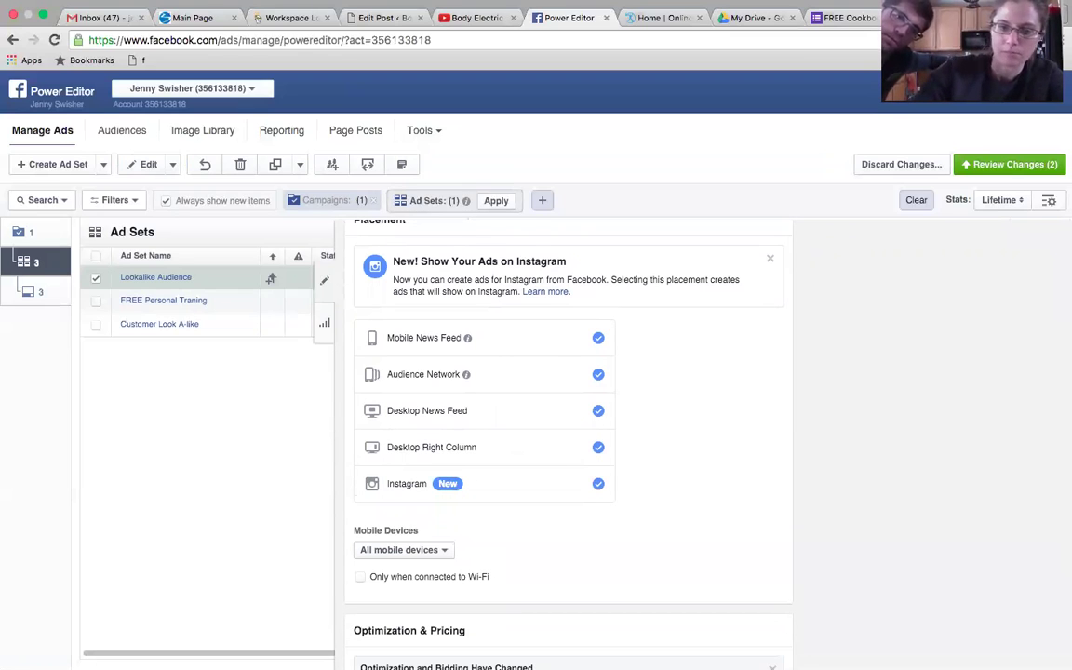
click(598, 487)
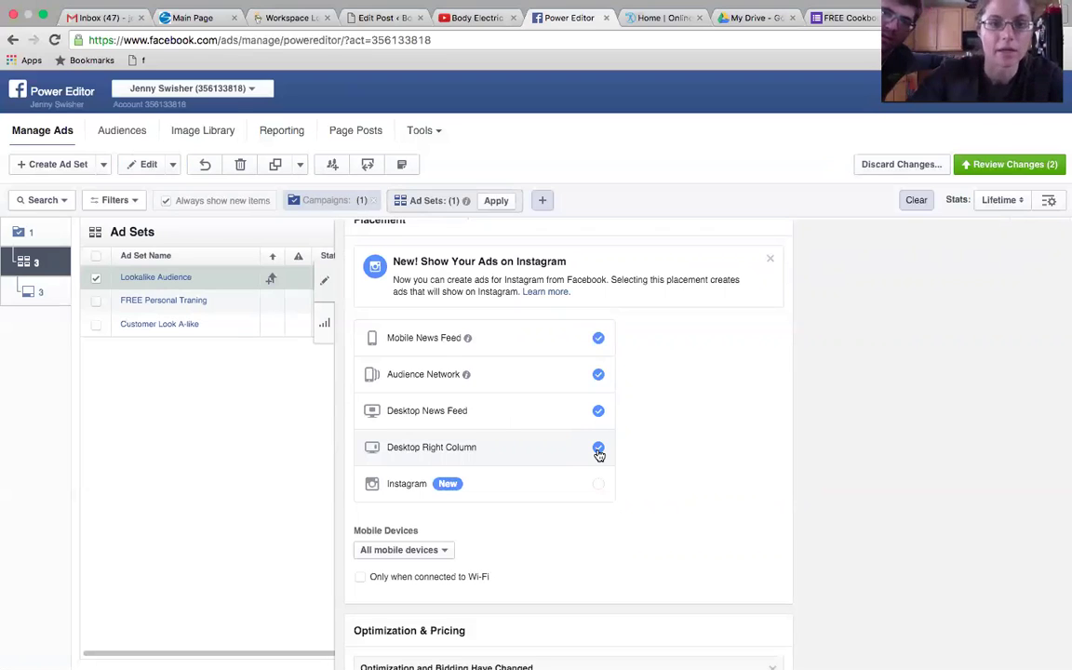
click(598, 452)
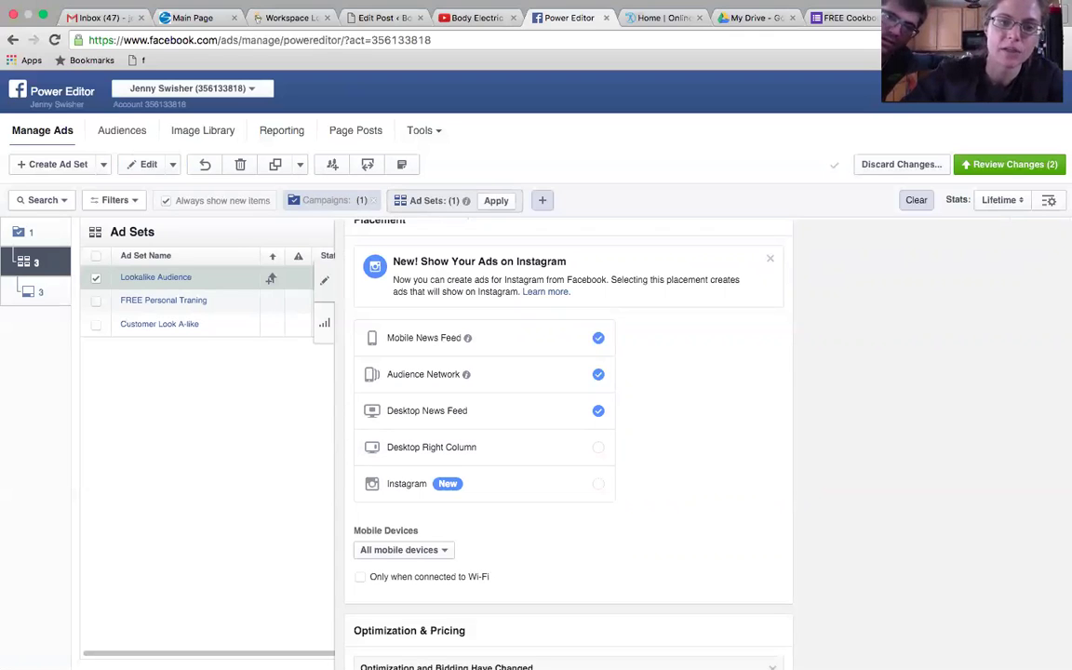
scroll(568, 447, down, 5)
scroll(567, 446, down, 2)
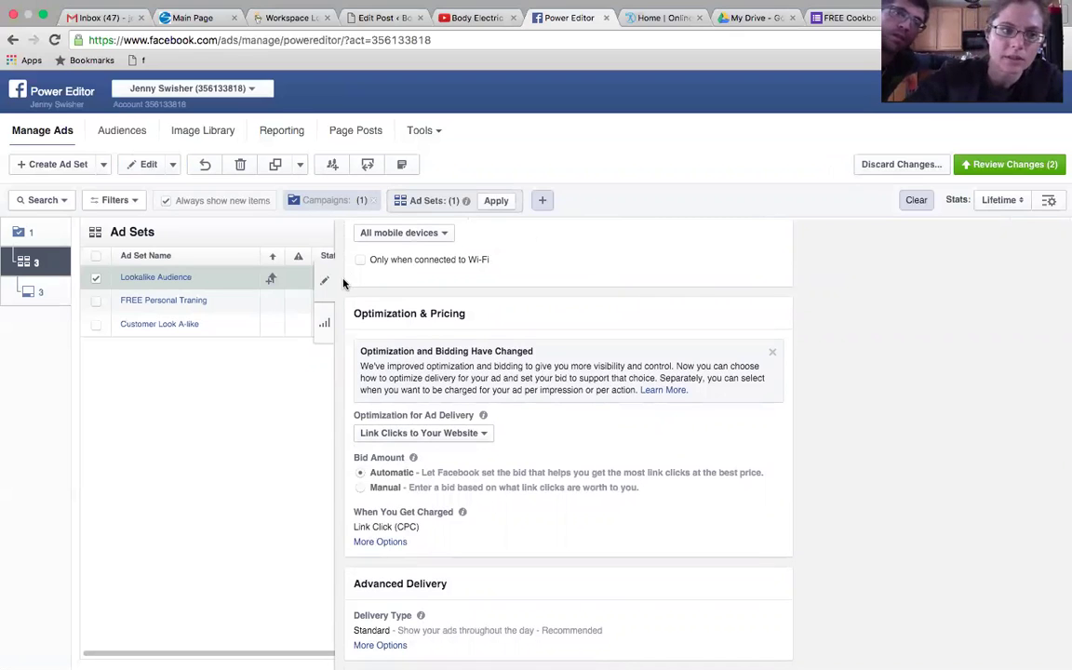
Step: Open the Freemium Cookbook ad for editing and connect it to the account owner's personal-brand Facebook Page
click(36, 293)
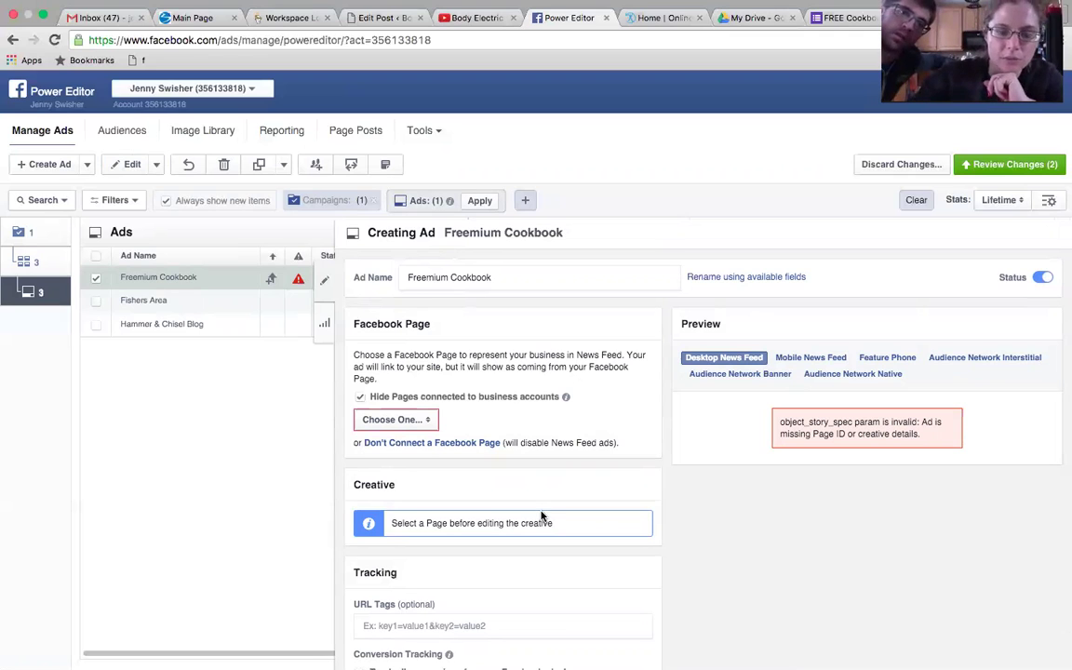
click(430, 427)
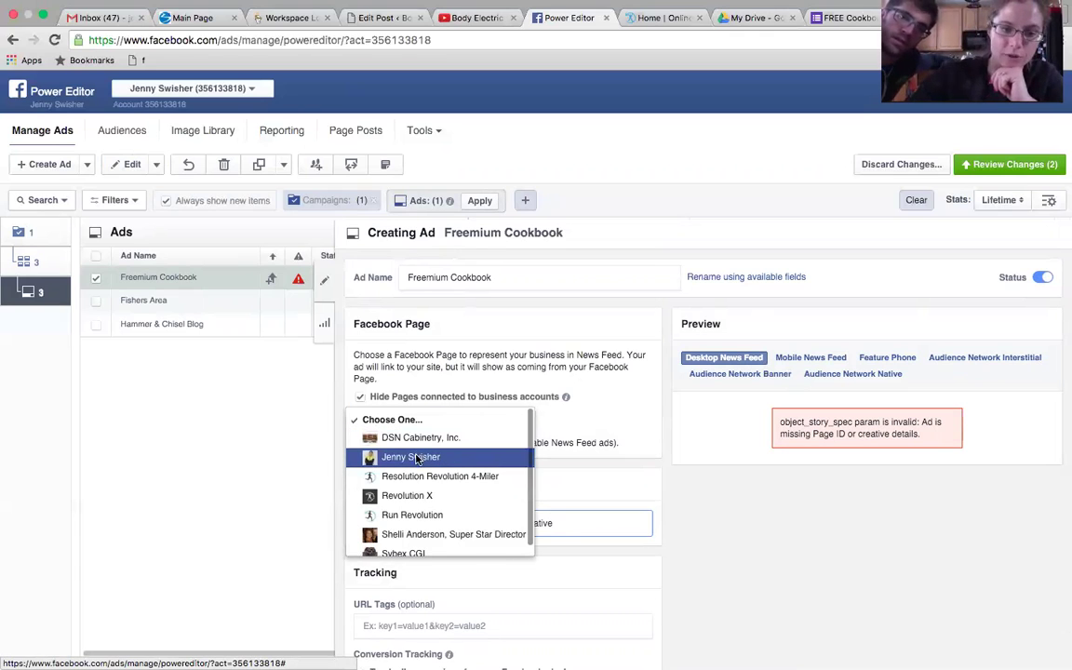
click(417, 459)
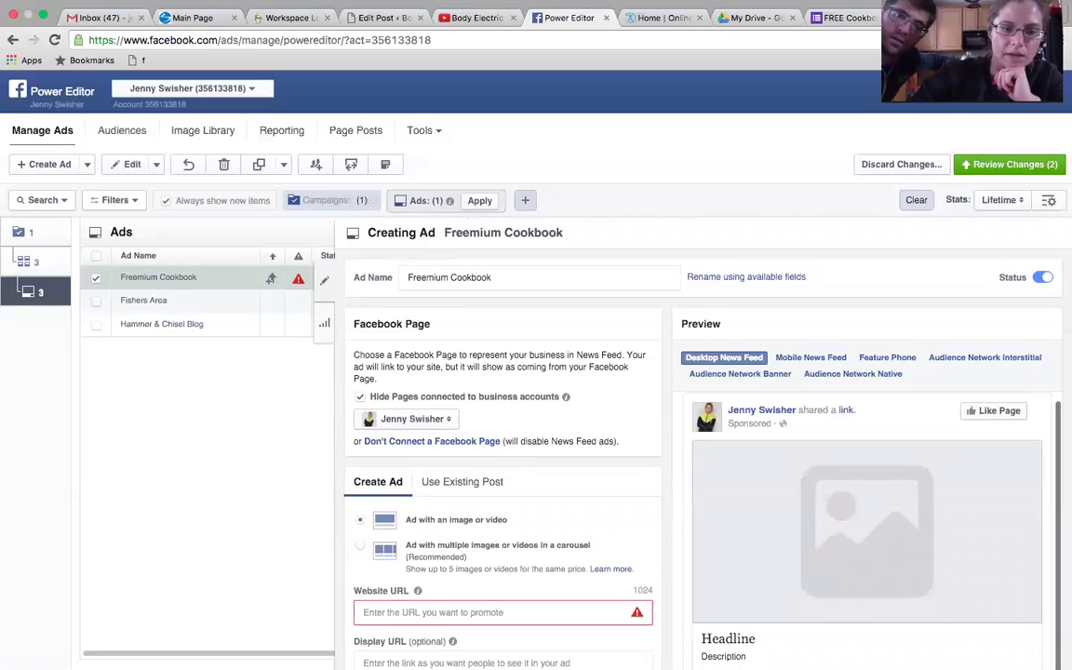
scroll(676, 460, down, 2)
scroll(470, 307, down, 3)
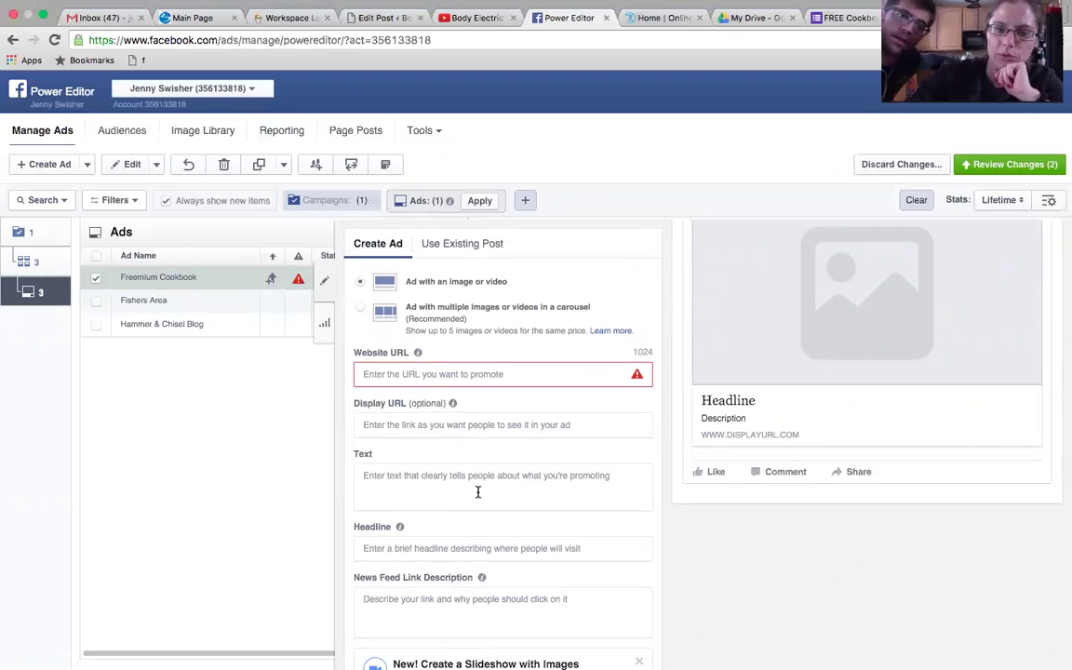
click(518, 372)
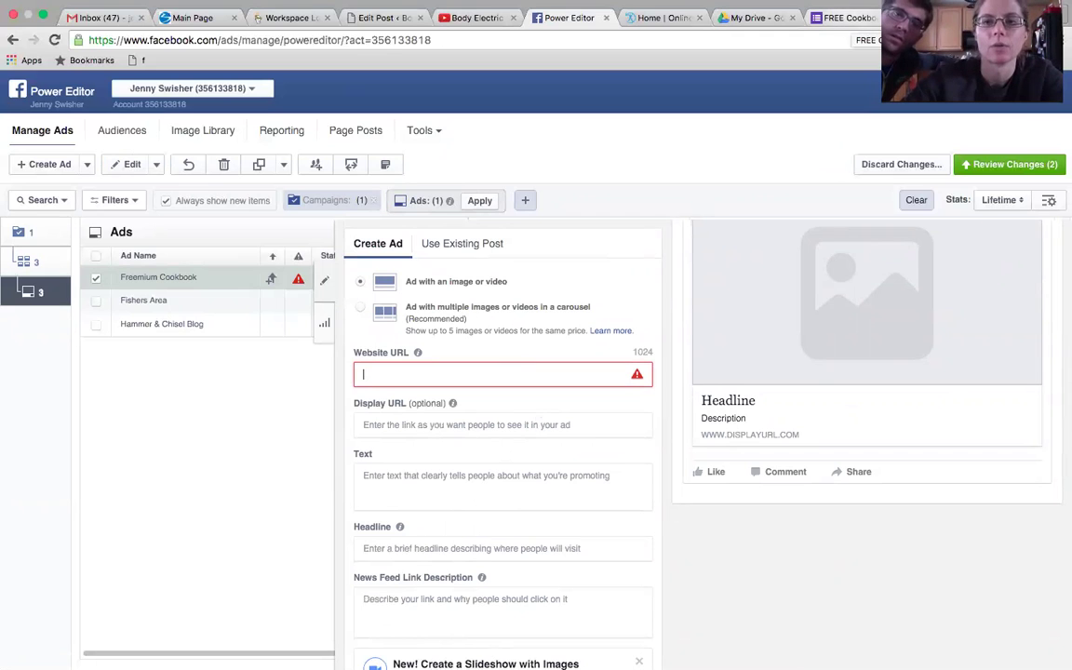
key(super+9)
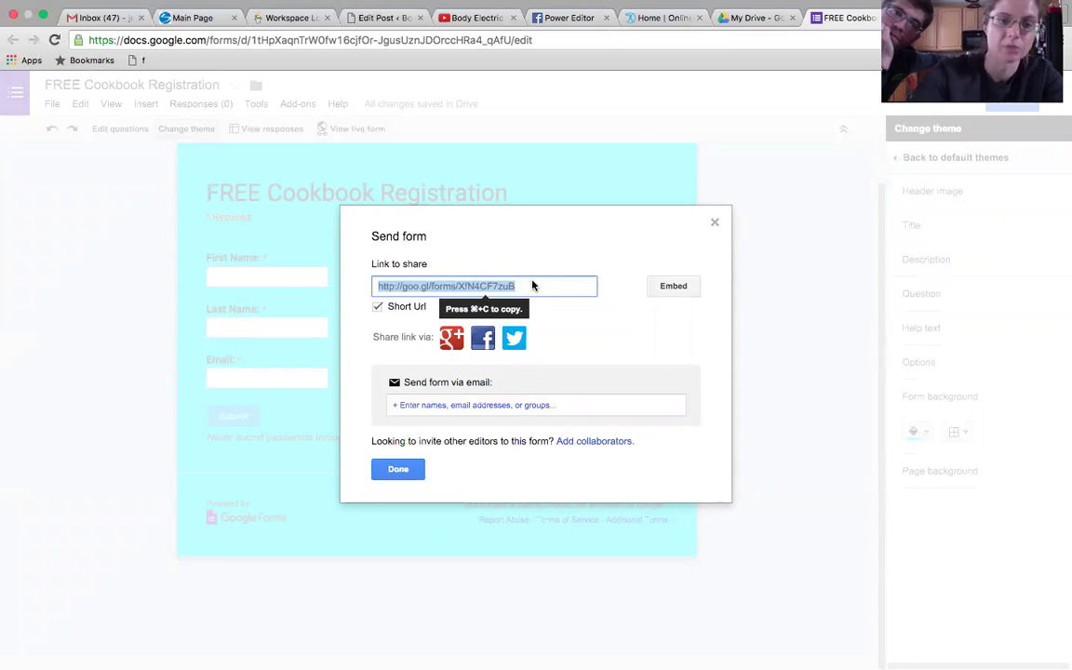
click(406, 473)
click(569, 18)
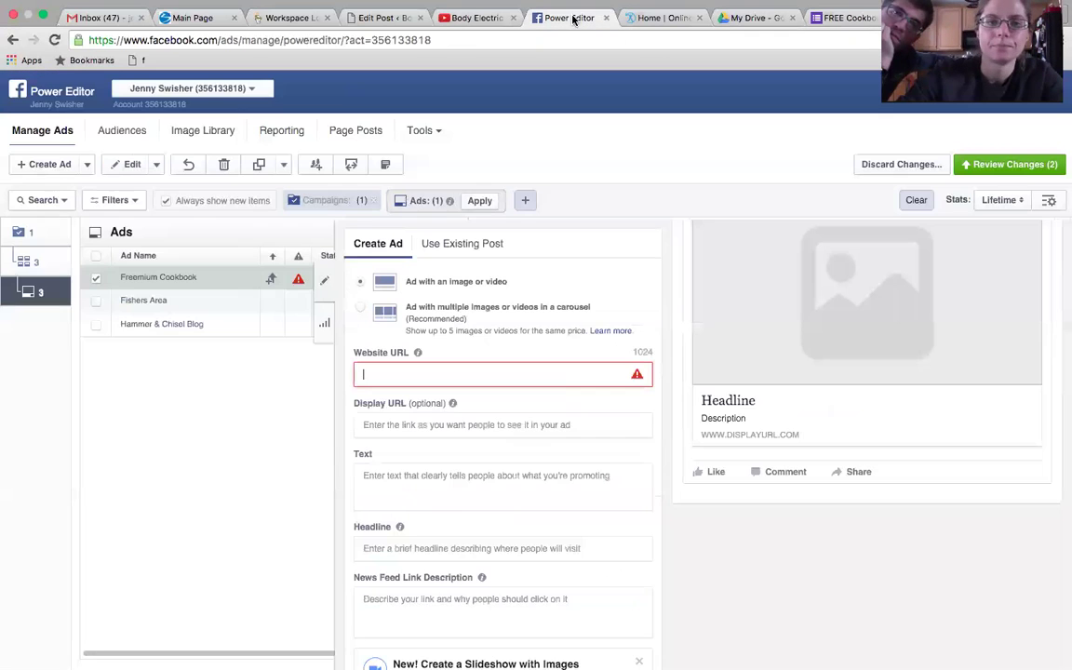
text(http://goo.gl/forms/XfN4CF7zuB)
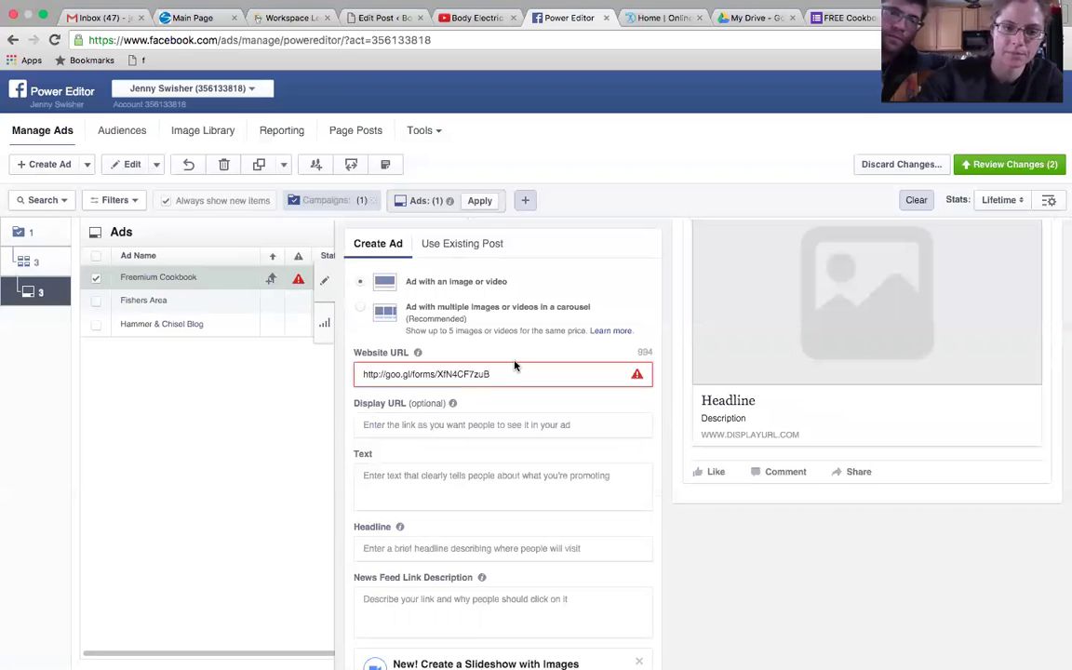
click(702, 559)
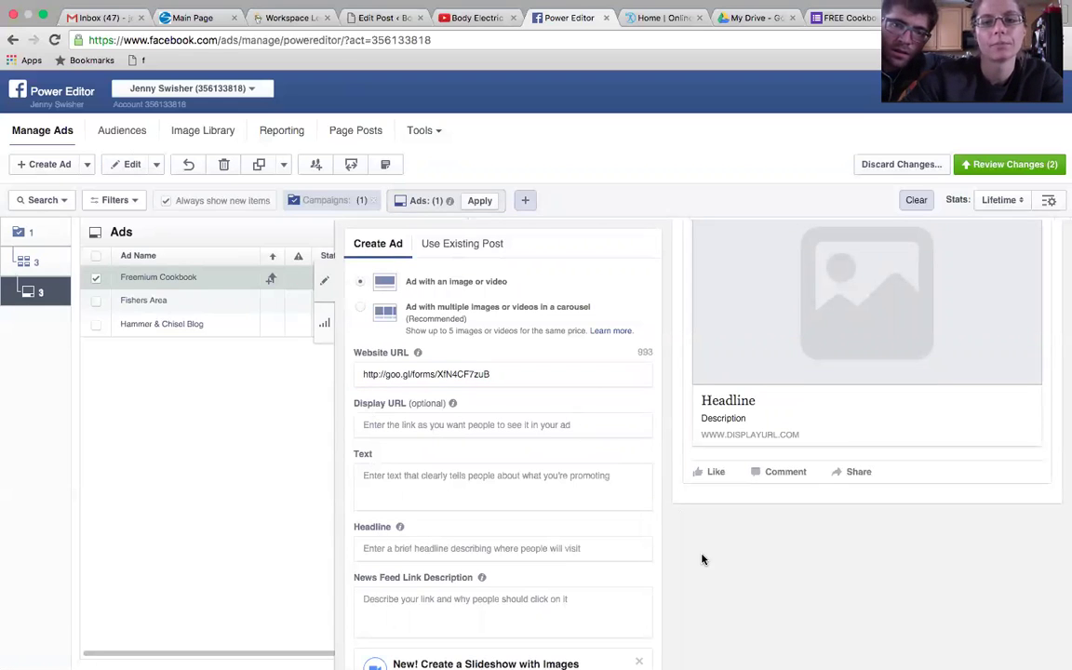
scroll(702, 559, down, 2)
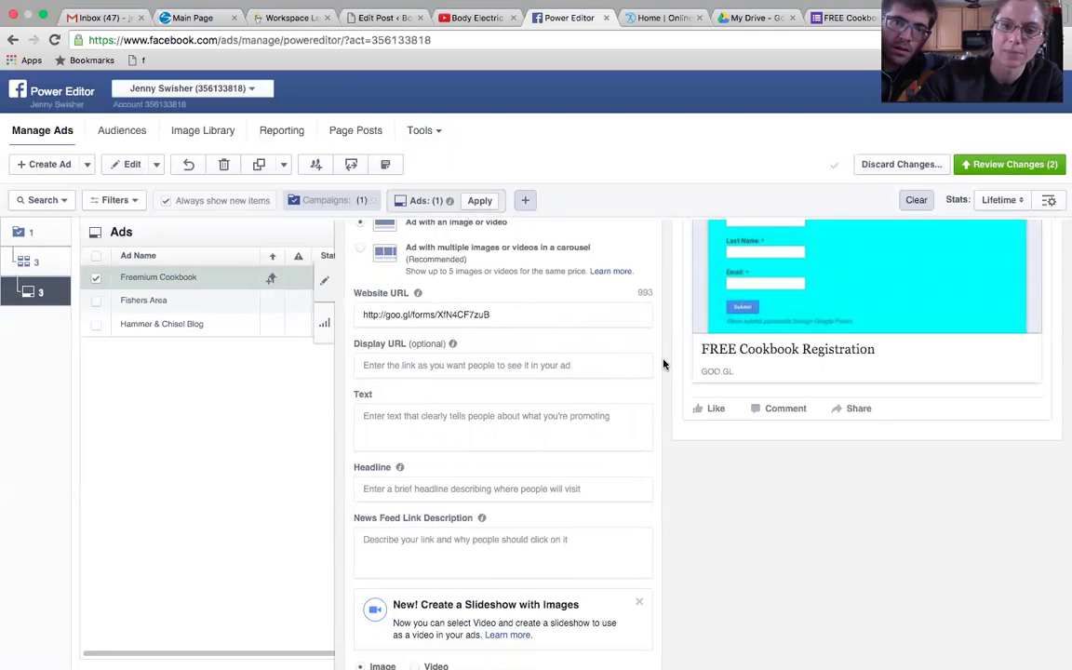
scroll(663, 364, up, 3)
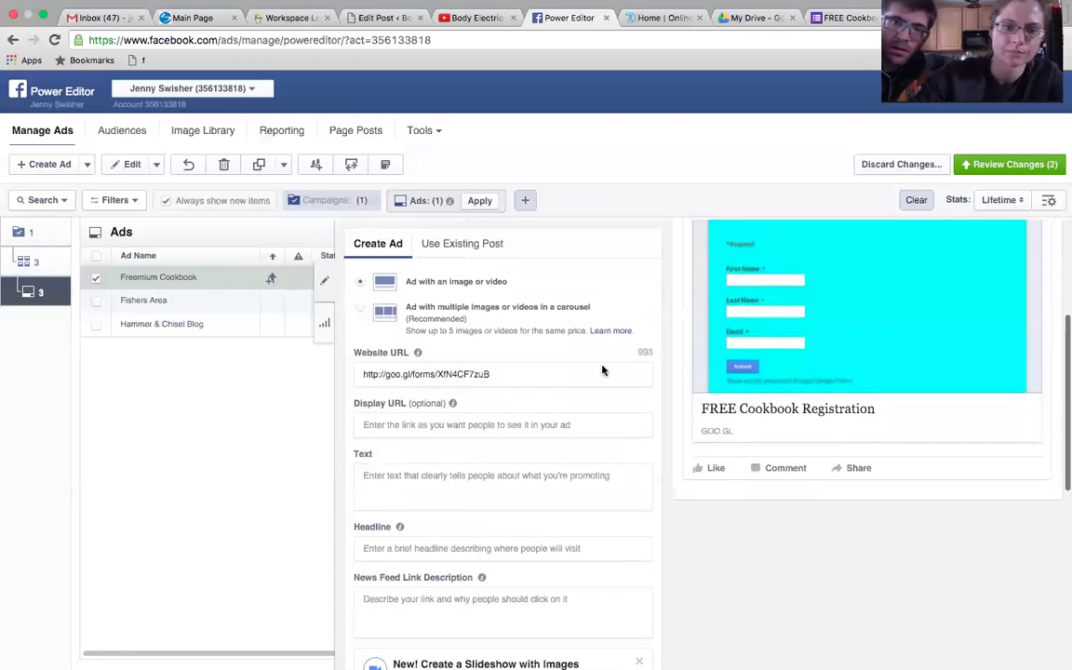
Step: Enter the ad text "For healthy, family-friendly recipes, register here for my FREE cookbook!"
scroll(696, 538, down, 2)
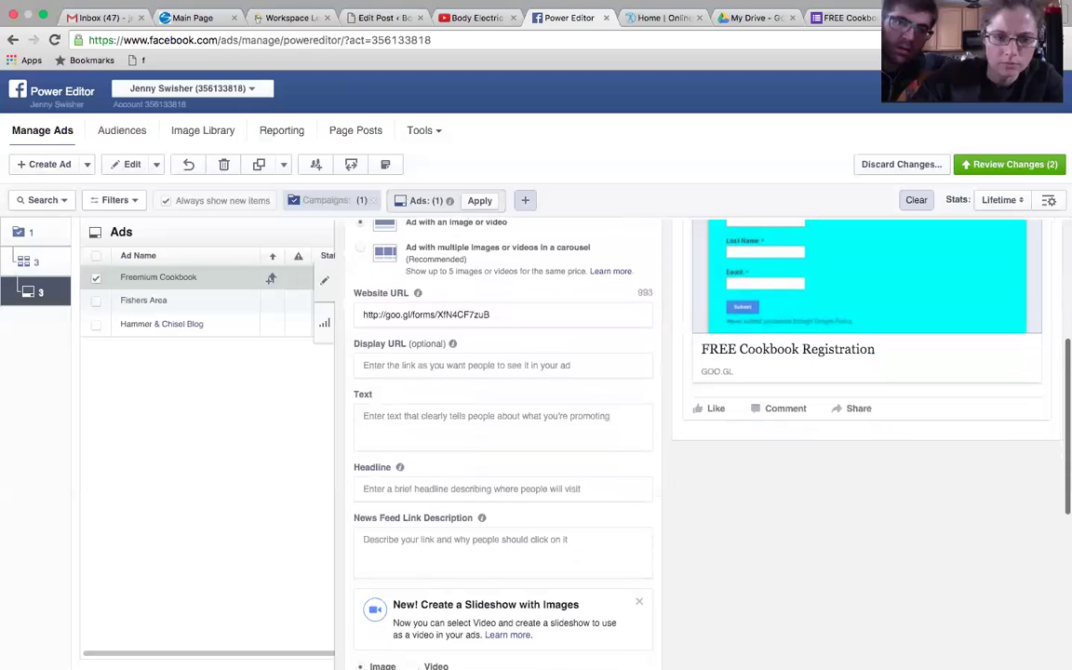
click(535, 421)
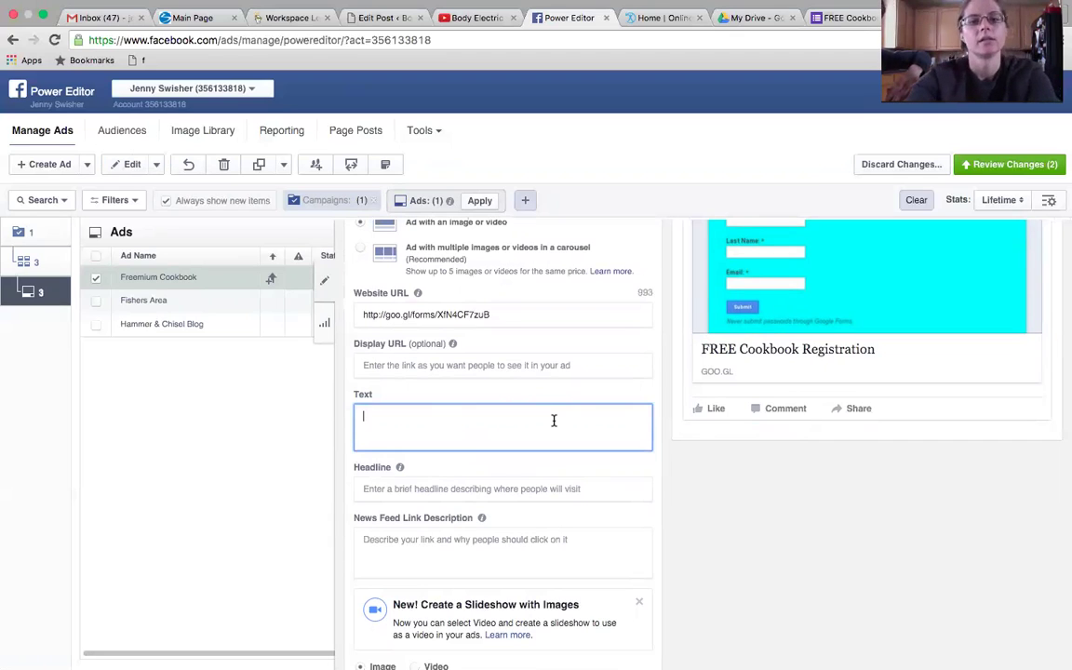
text(For)
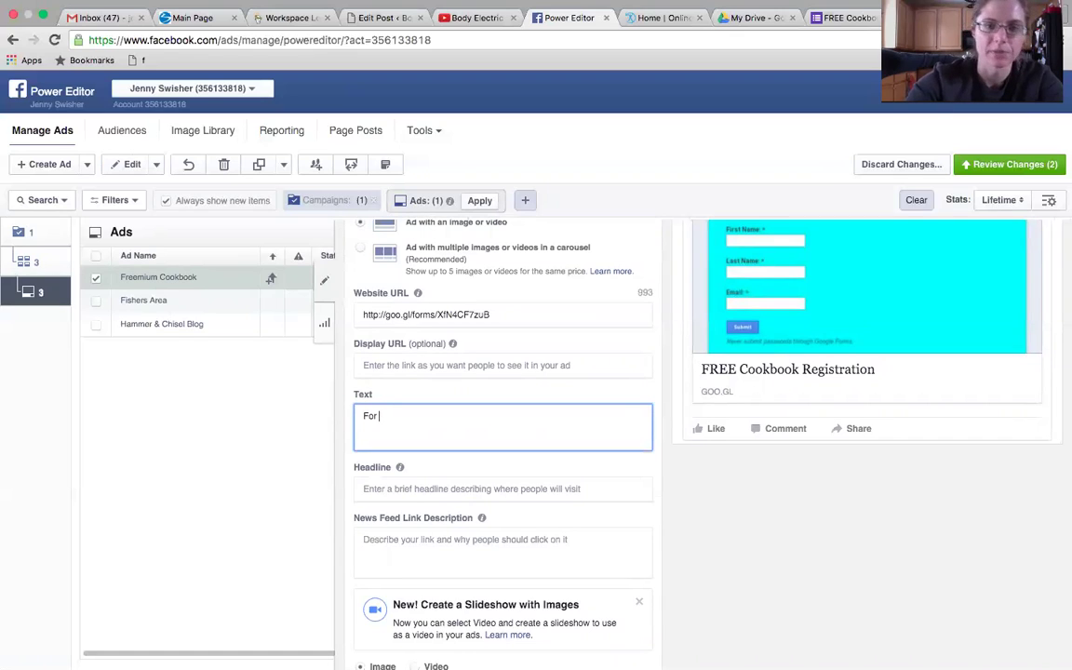
text(healthy, famil)
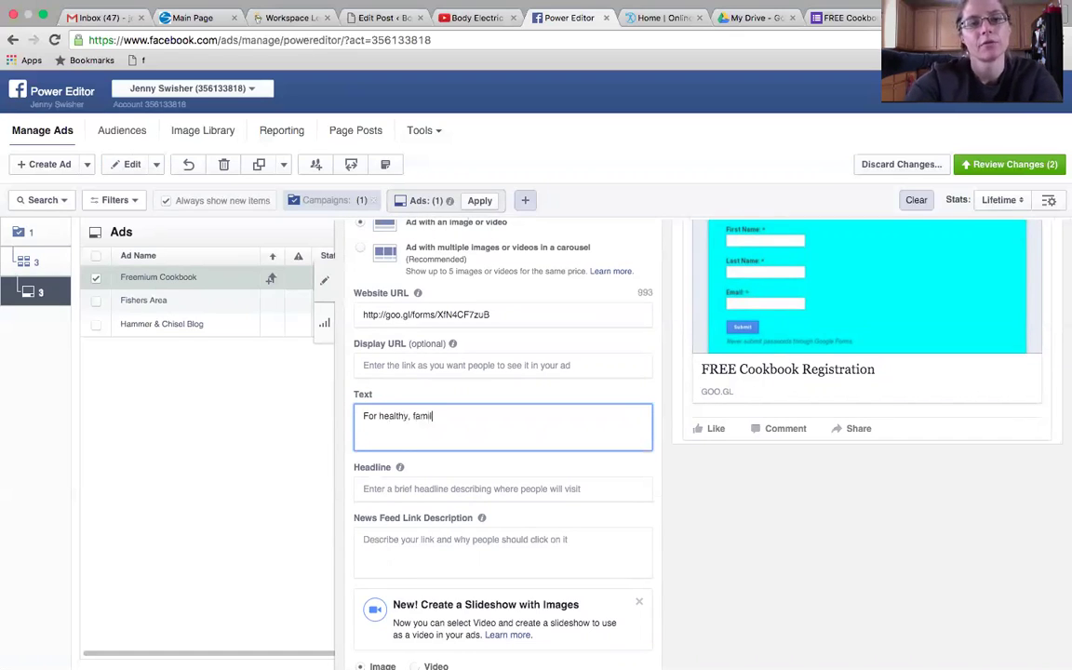
text(y-friendly recipes)
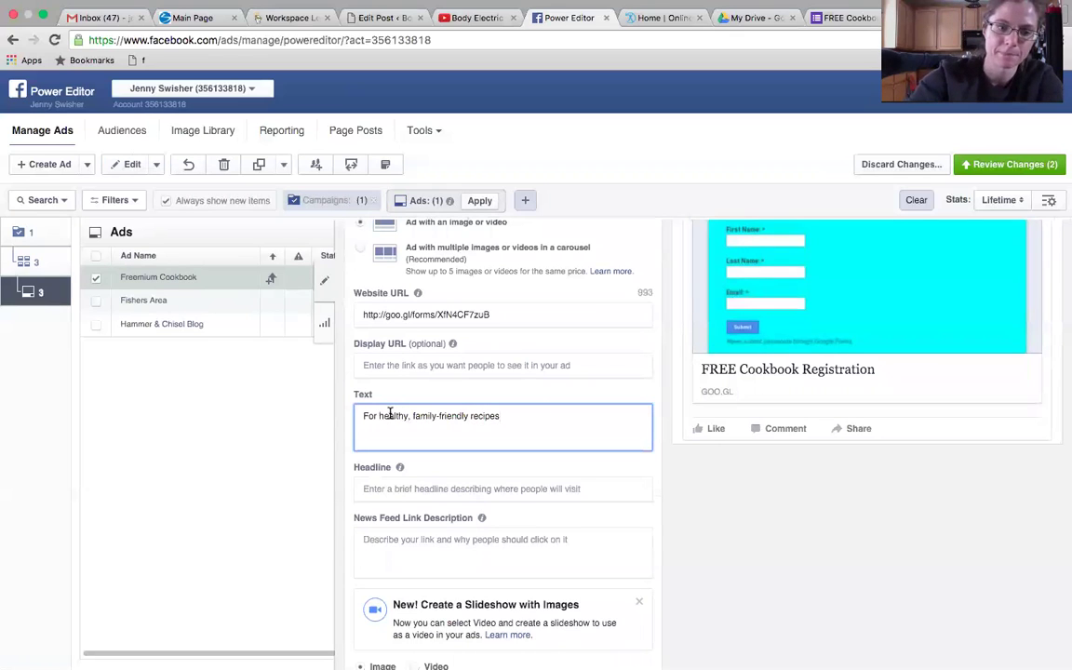
text(, registe)
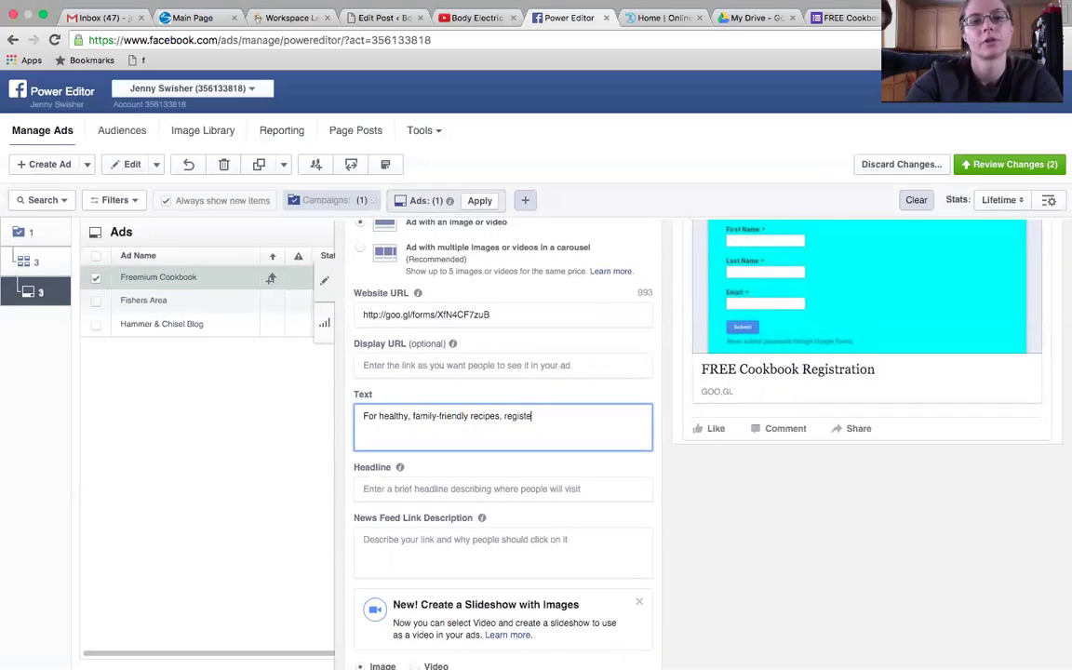
text(r here for so)
key(BackSpace)
key(BackSpace)
text(my FREE)
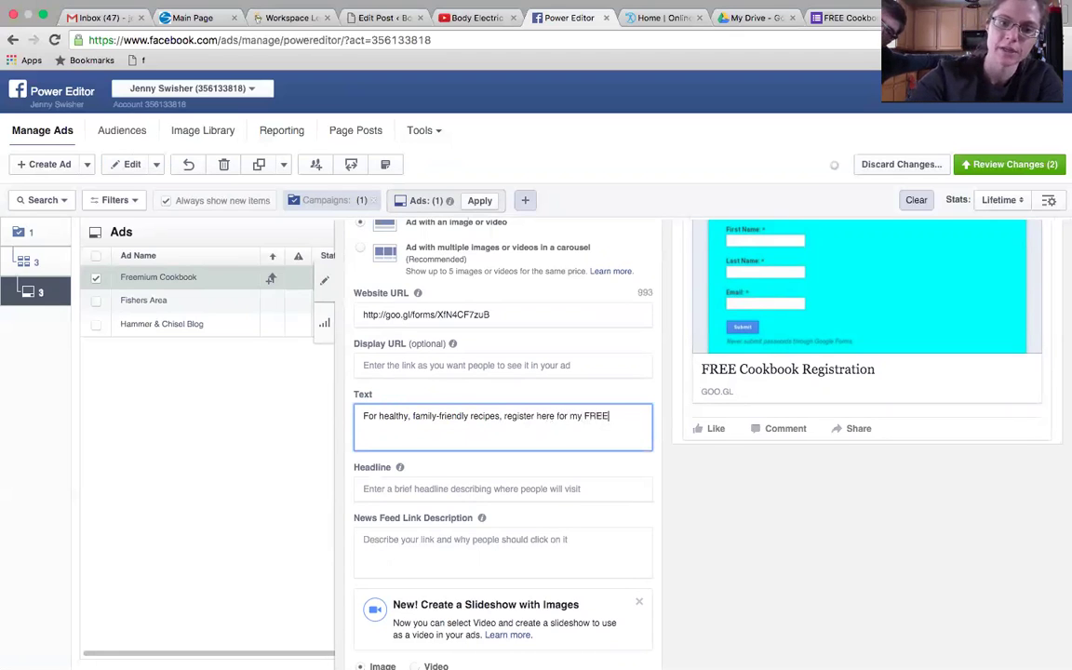
text( cookbook!)
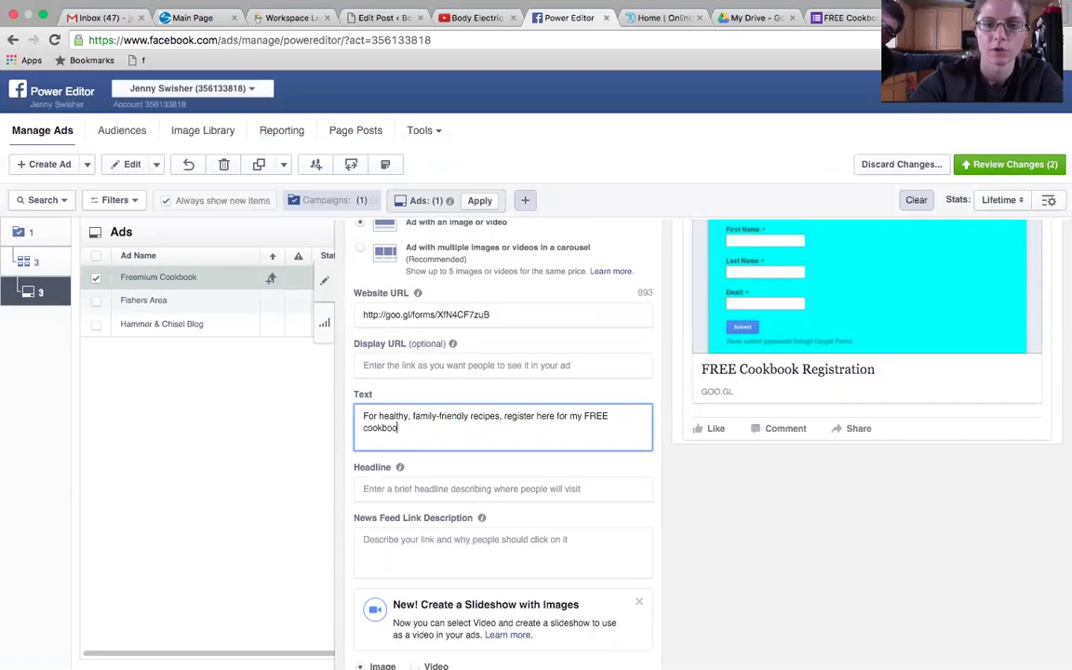
click(623, 465)
Step: Set the ad's headline to "Register Here for my FREE Cookbook"
scroll(624, 465, down, 3)
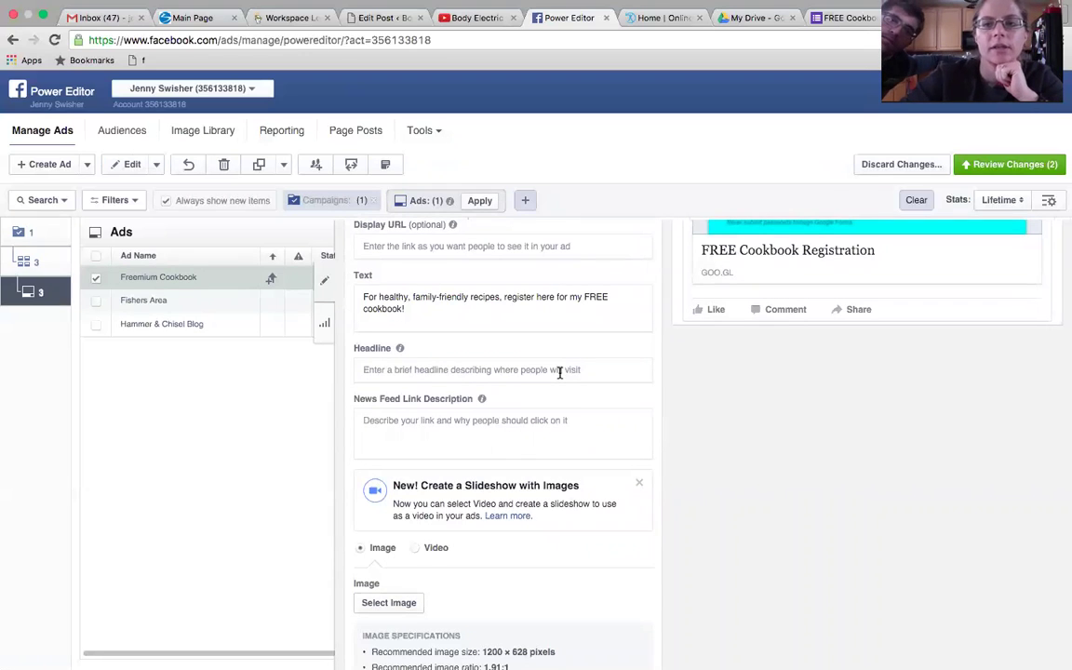
click(439, 369)
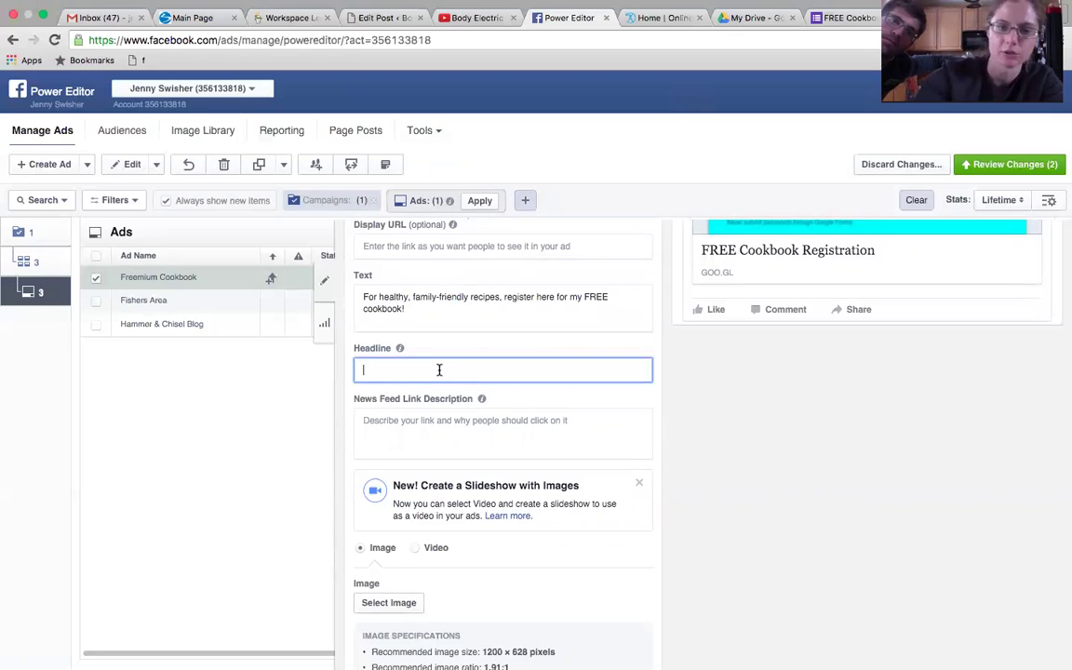
text(Register HERE)
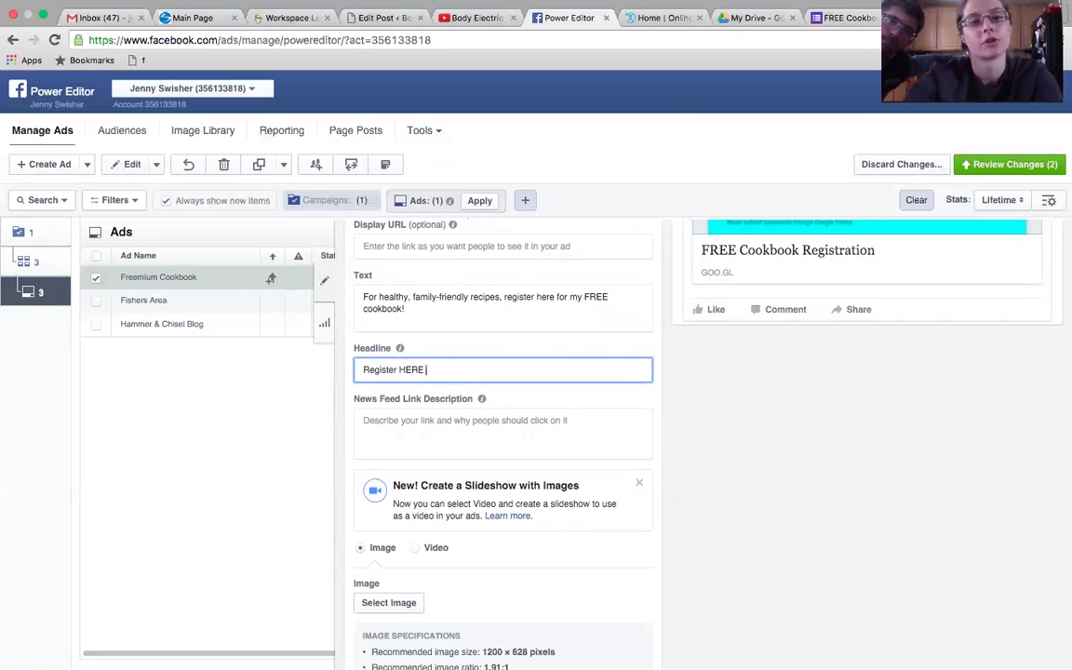
key(BackSpace)
key(BackSpace)
key(BackSpace)
text(ere for my)
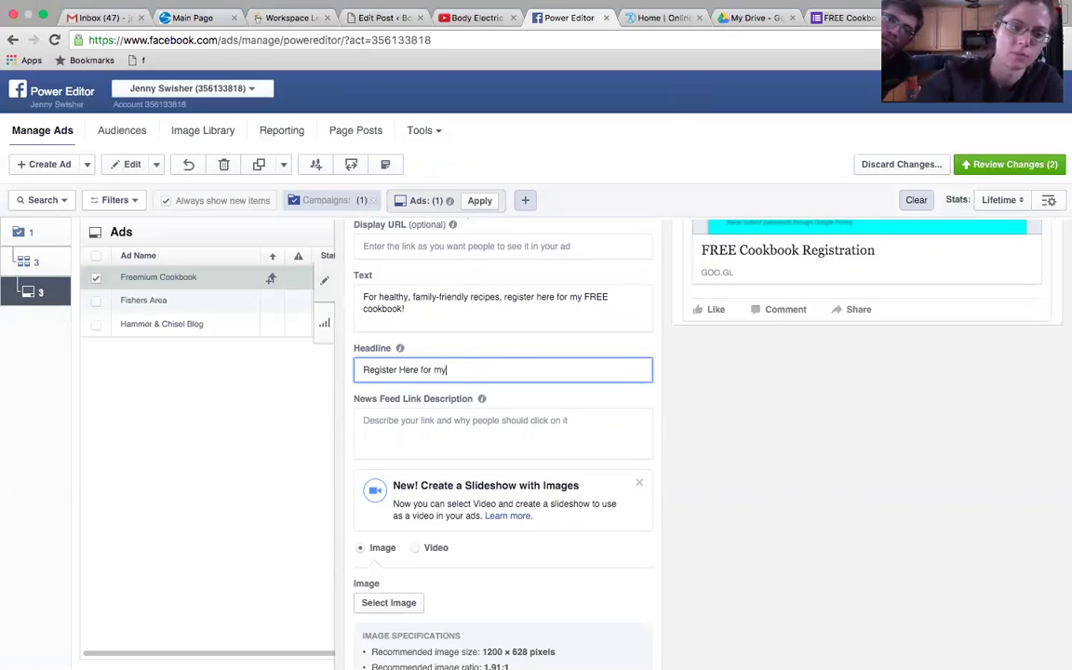
text( FREE Cookbook)
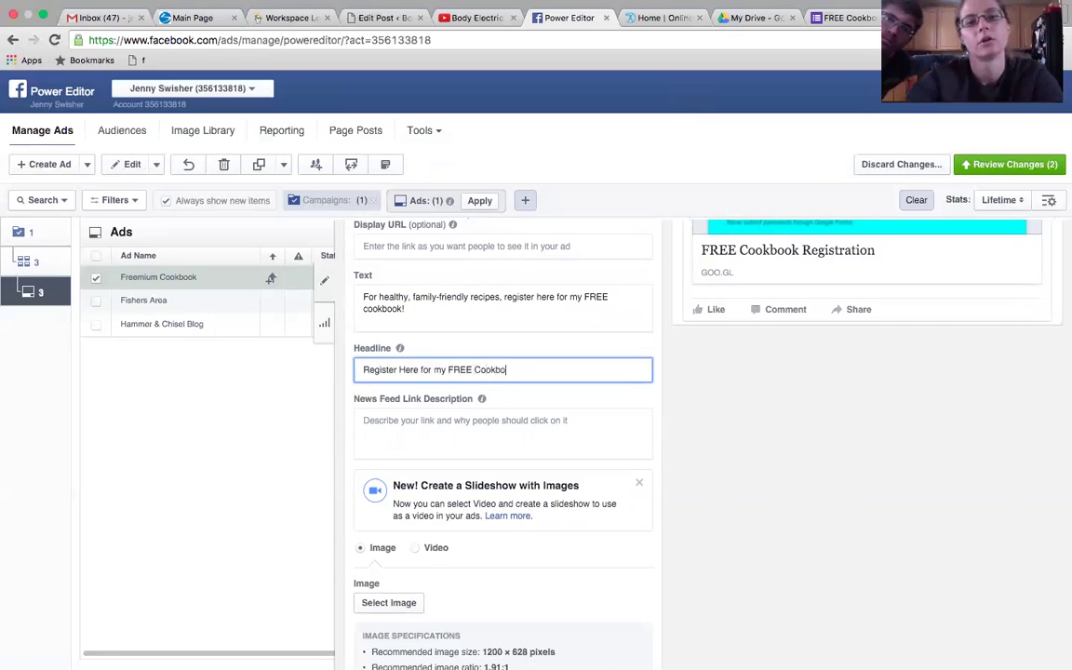
click(711, 428)
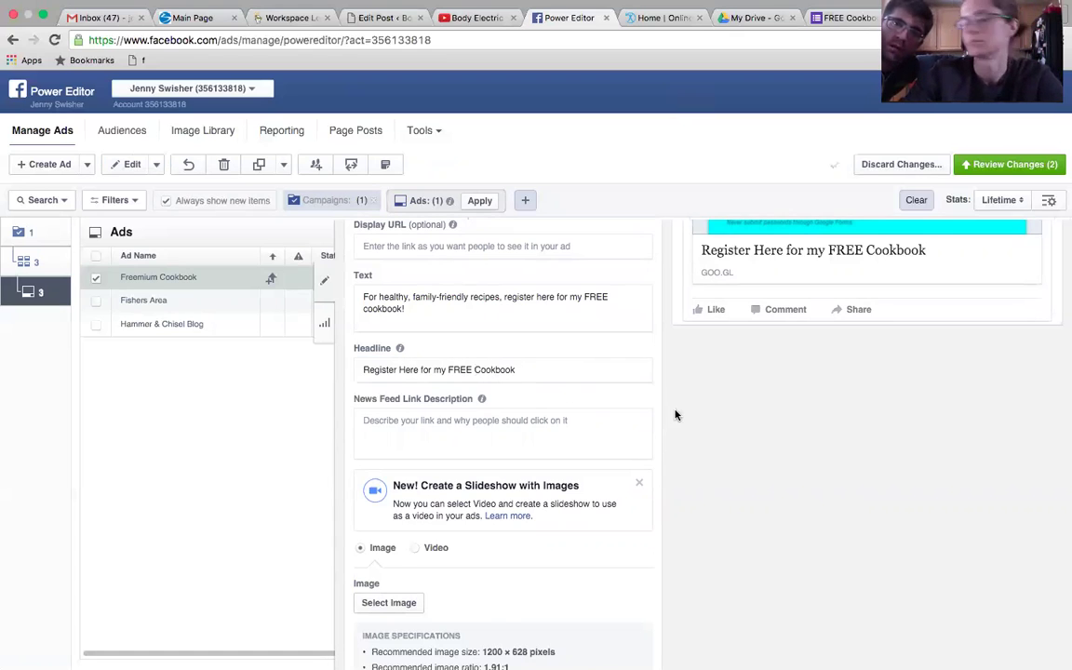
Step: Start uploading an image from the computer for the Freemium Cookbook ad
scroll(676, 415, down, 2)
scroll(676, 415, up, 2)
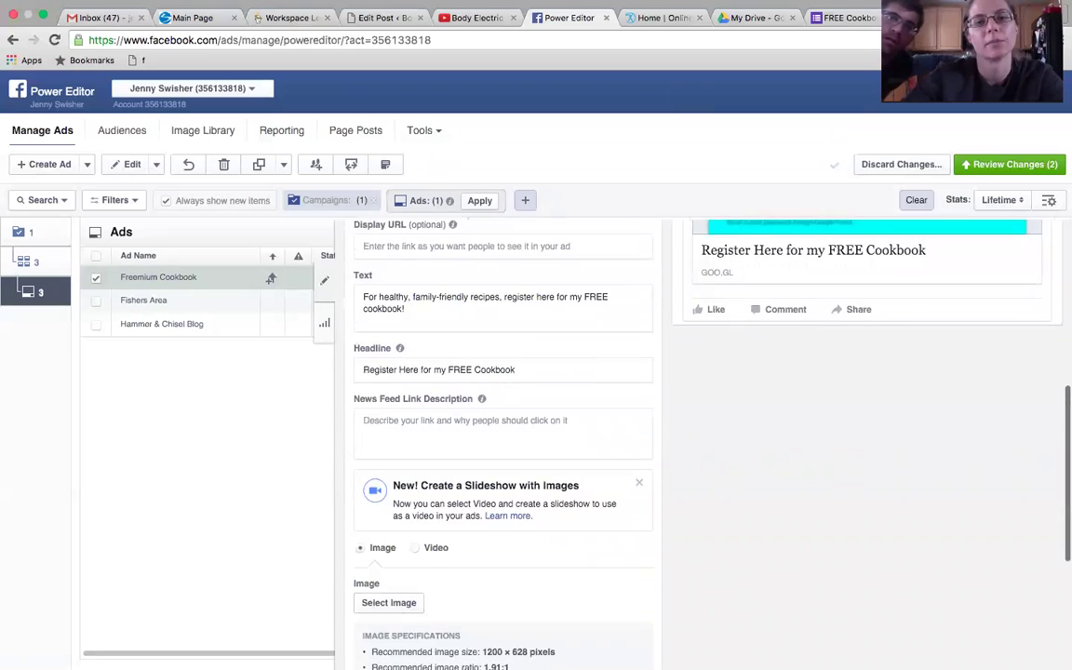
scroll(676, 415, down, 3)
scroll(676, 415, up, 1)
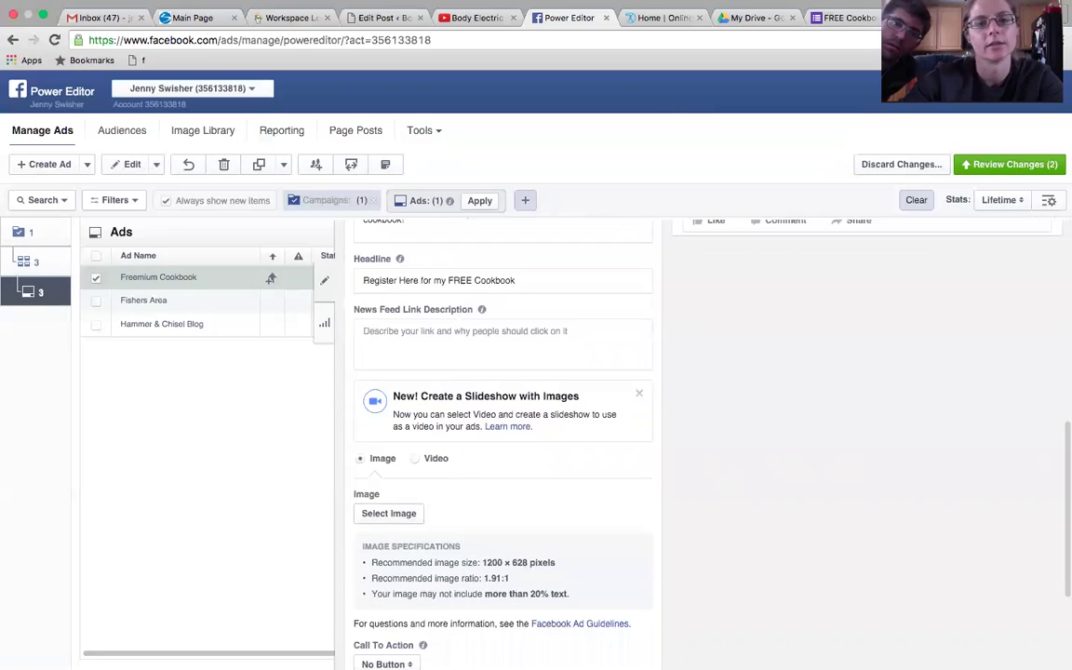
scroll(502, 418, down, 2)
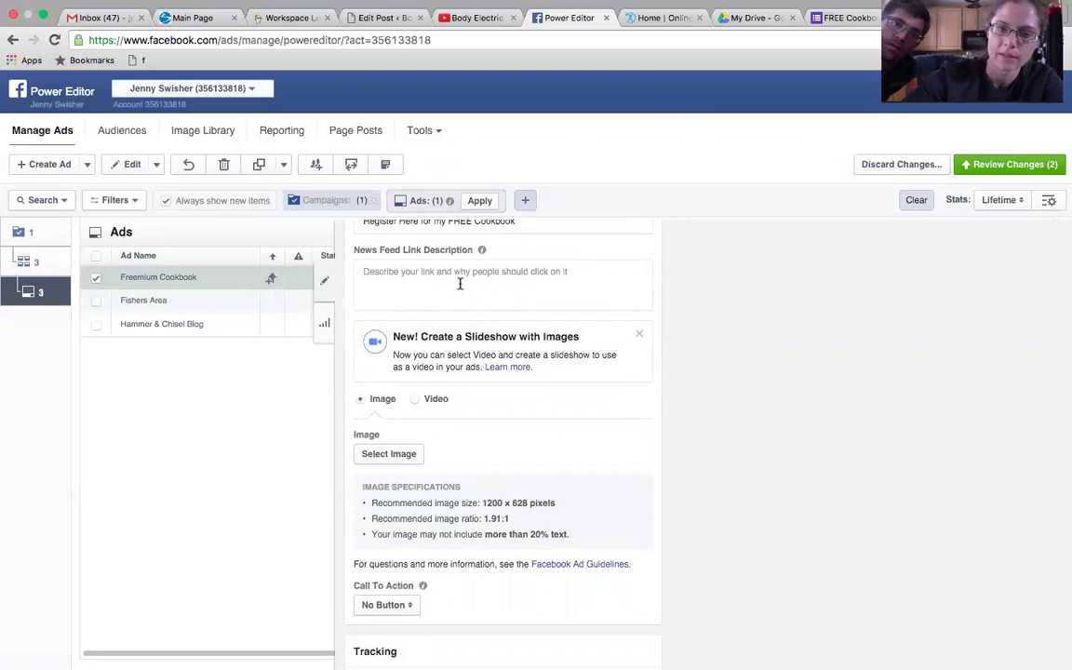
scroll(503, 437, down, 1)
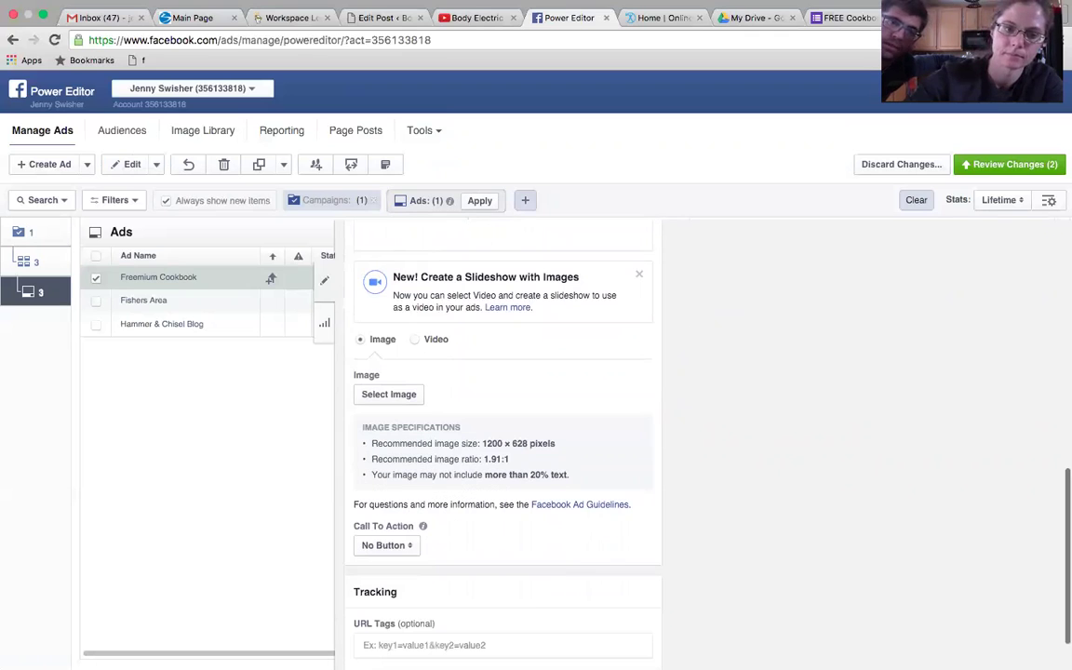
click(395, 394)
click(329, 183)
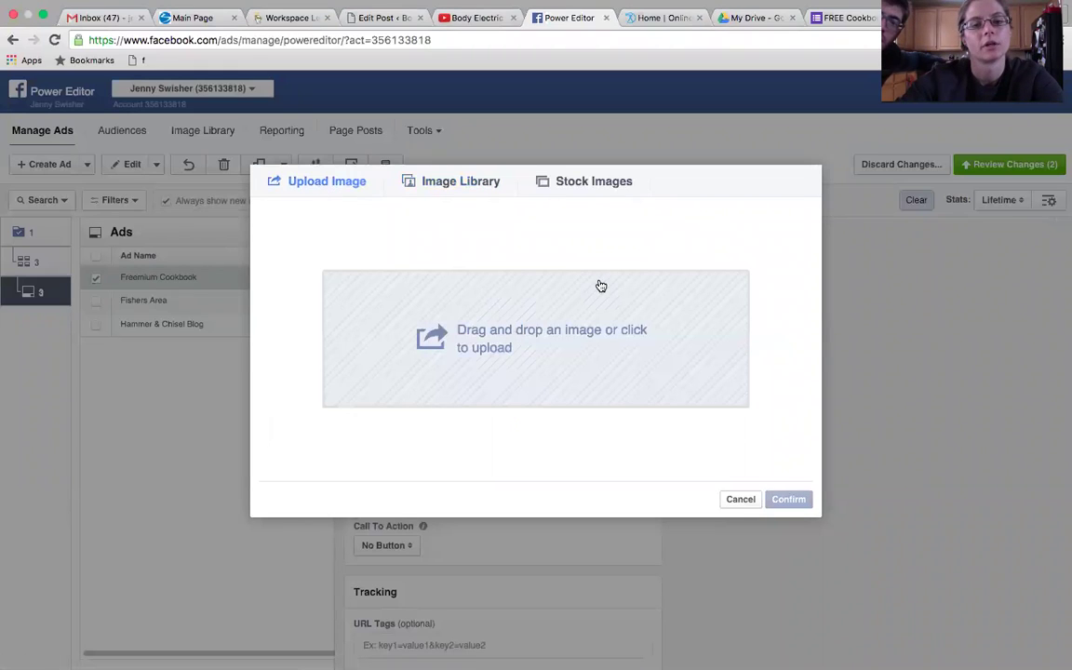
click(502, 346)
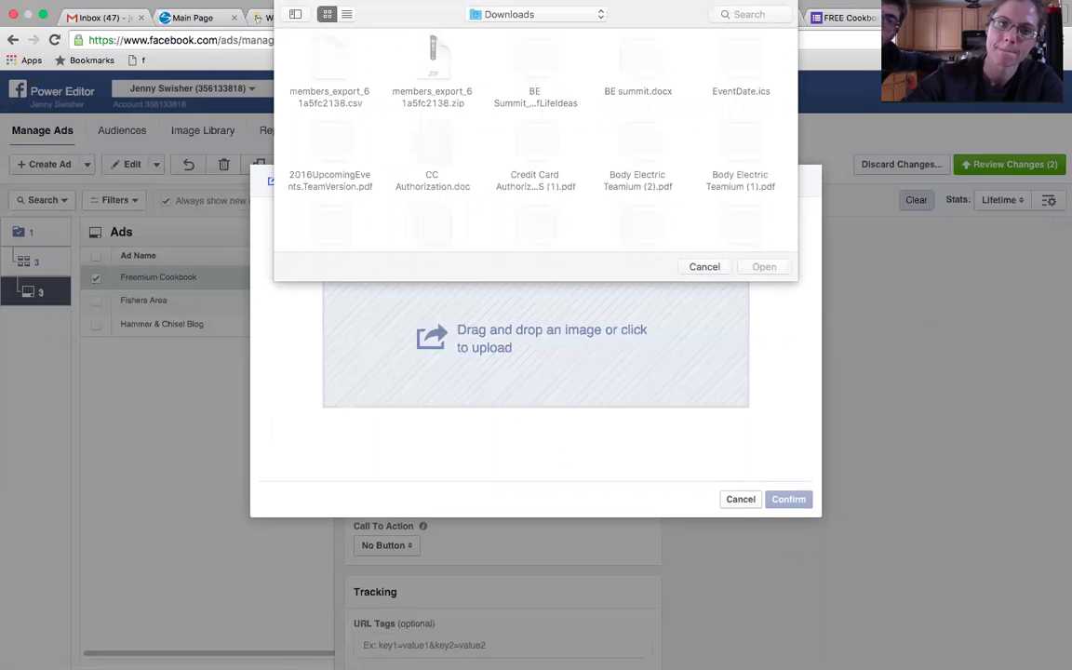
Step: Search the whole Mac for "peppers" and apply Peppers.jpg as the ad's image
click(743, 14)
text(pe)
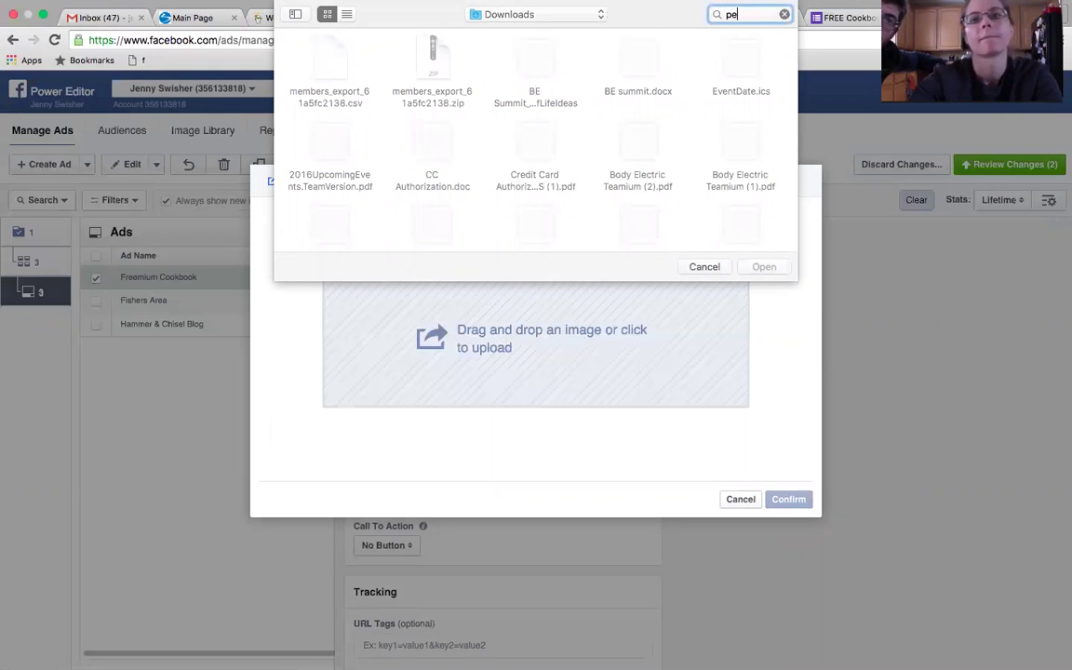
text(ppers)
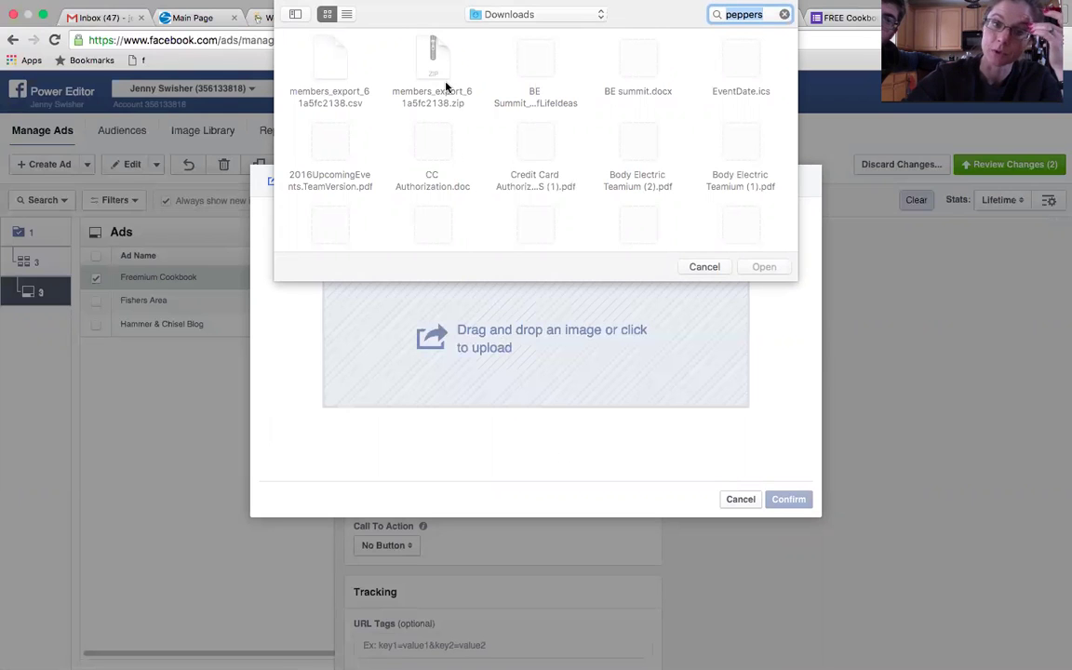
key(Return)
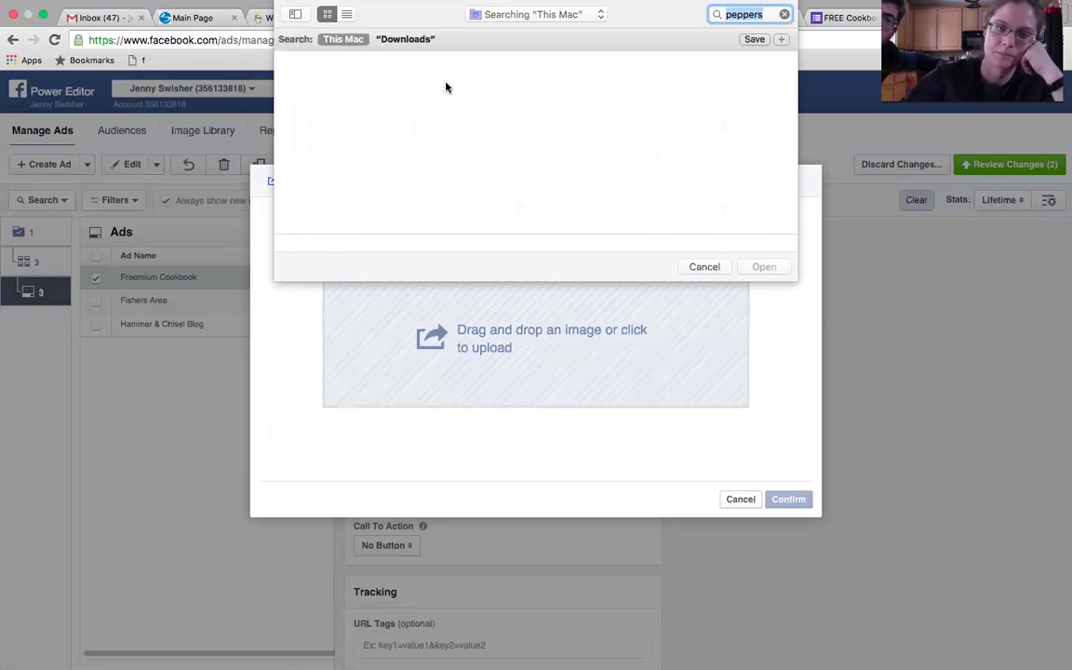
key(Tab)
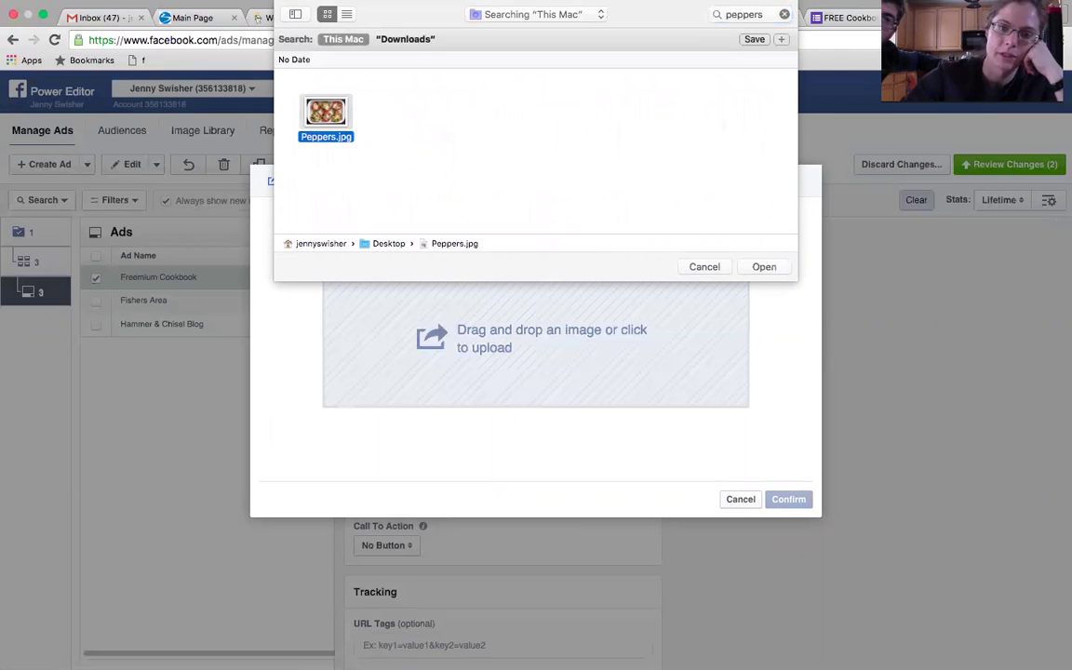
key(Return)
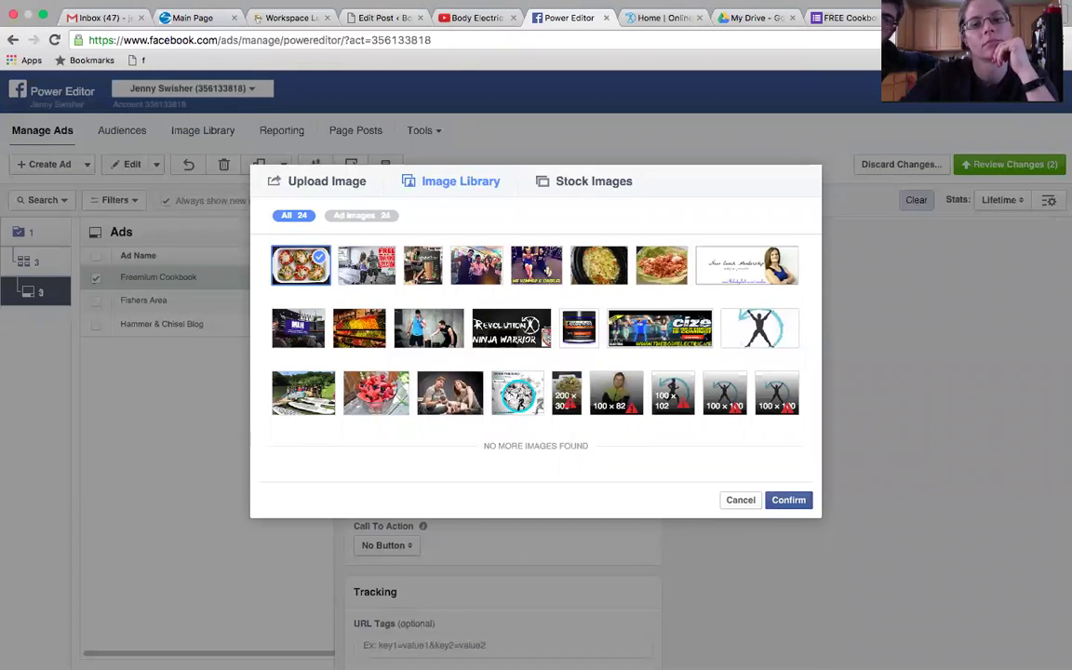
click(734, 496)
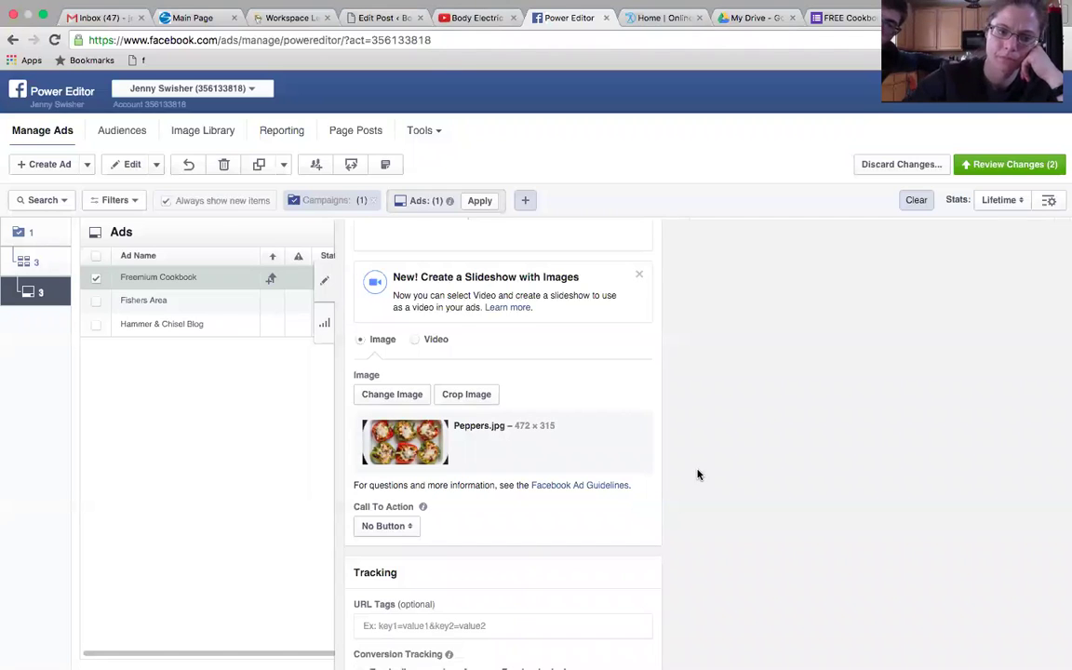
Step: Set the ad's call to action to Sign Up and check the ad preview
scroll(698, 475, down, 1)
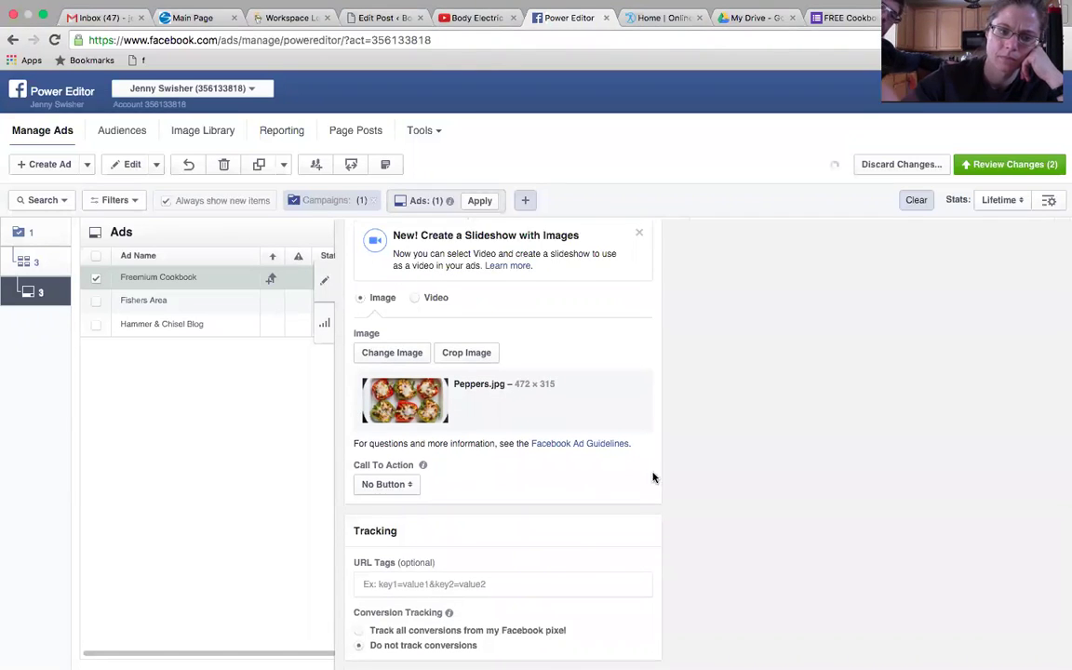
click(409, 486)
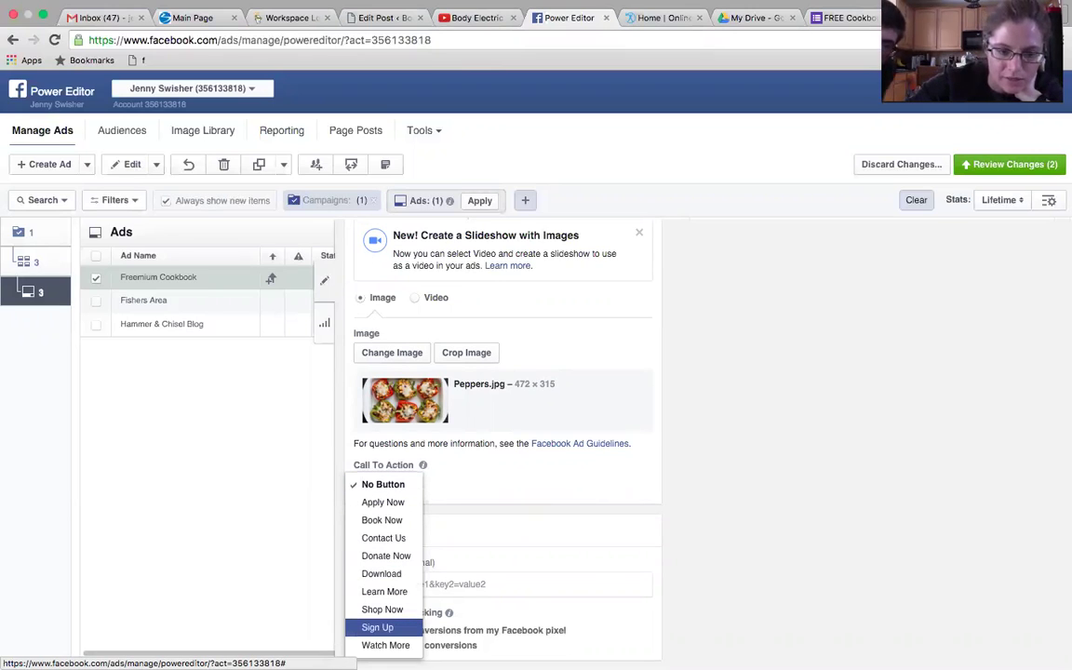
click(377, 627)
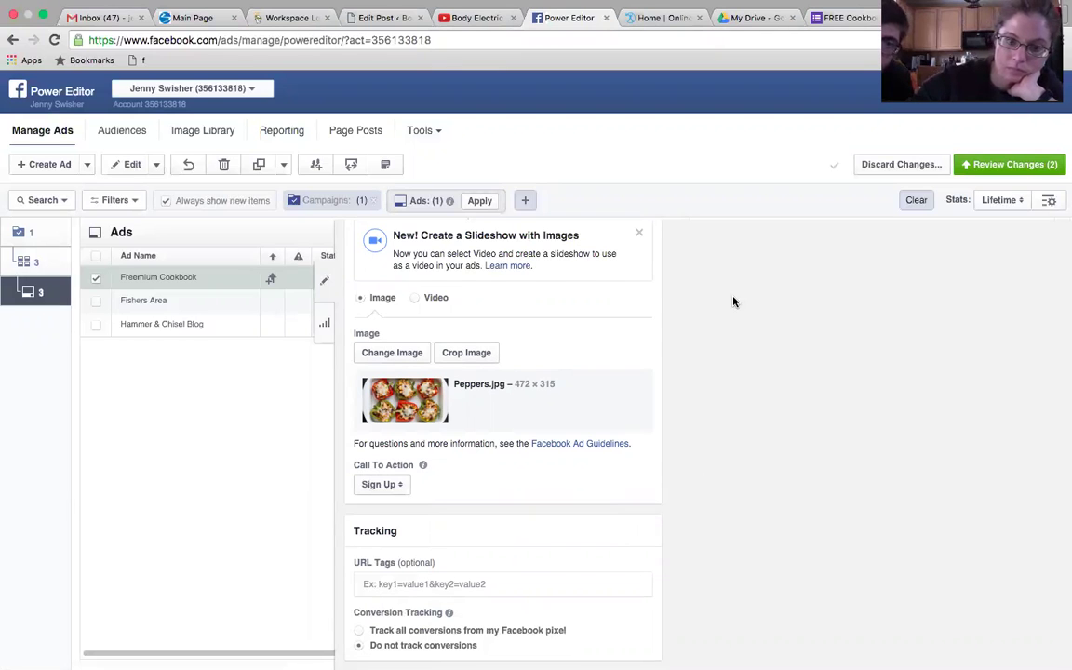
scroll(734, 301, up, 2)
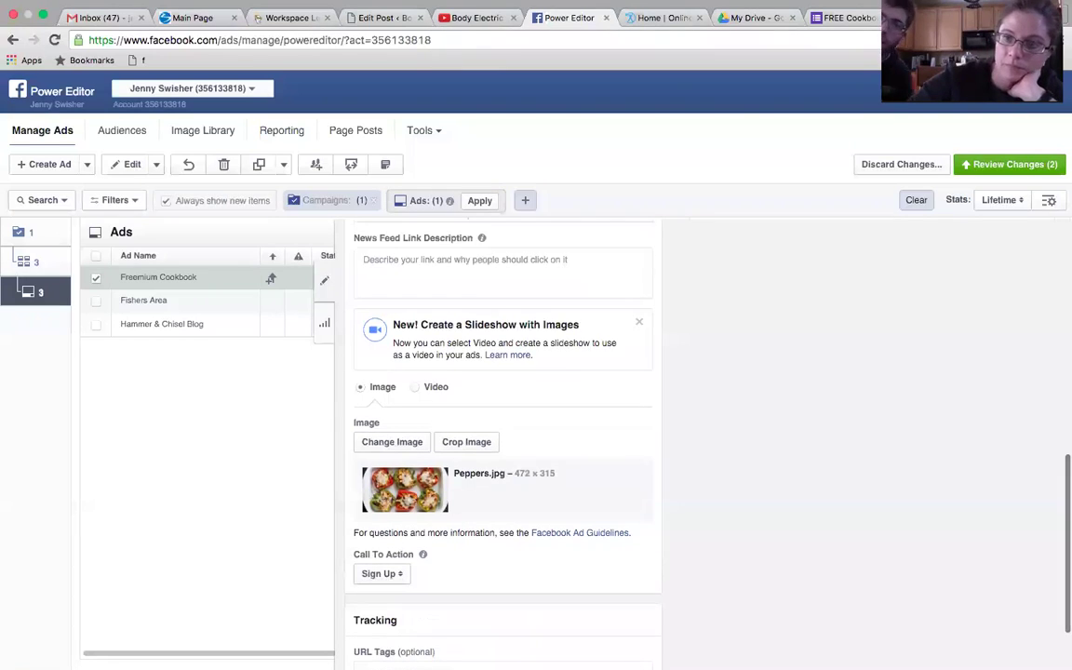
scroll(502, 437, up, 7)
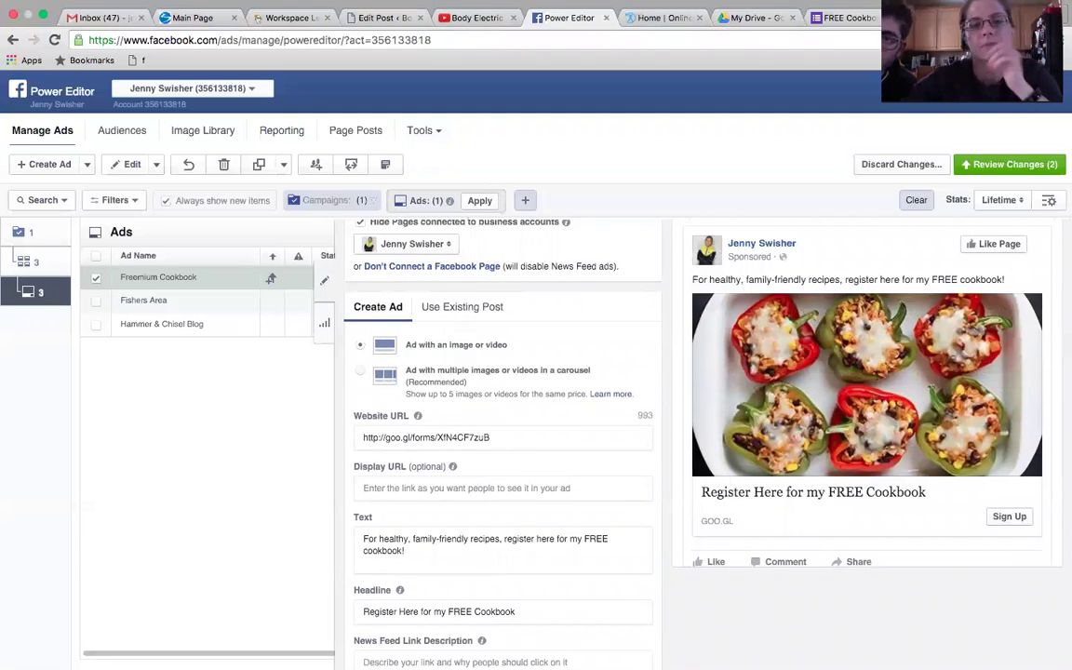
scroll(651, 419, up, 1)
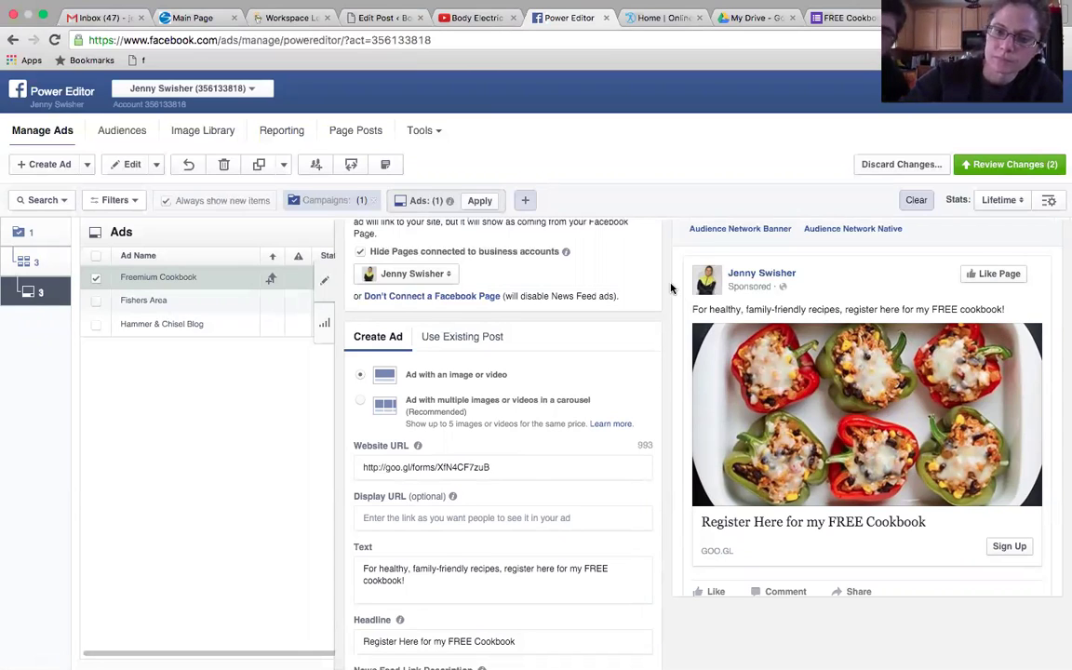
Step: Add an exclamation mark to the headline so it reads "Register Here for my FREE Cookbook!"
scroll(605, 260, down, 2)
scroll(503, 419, down, 5)
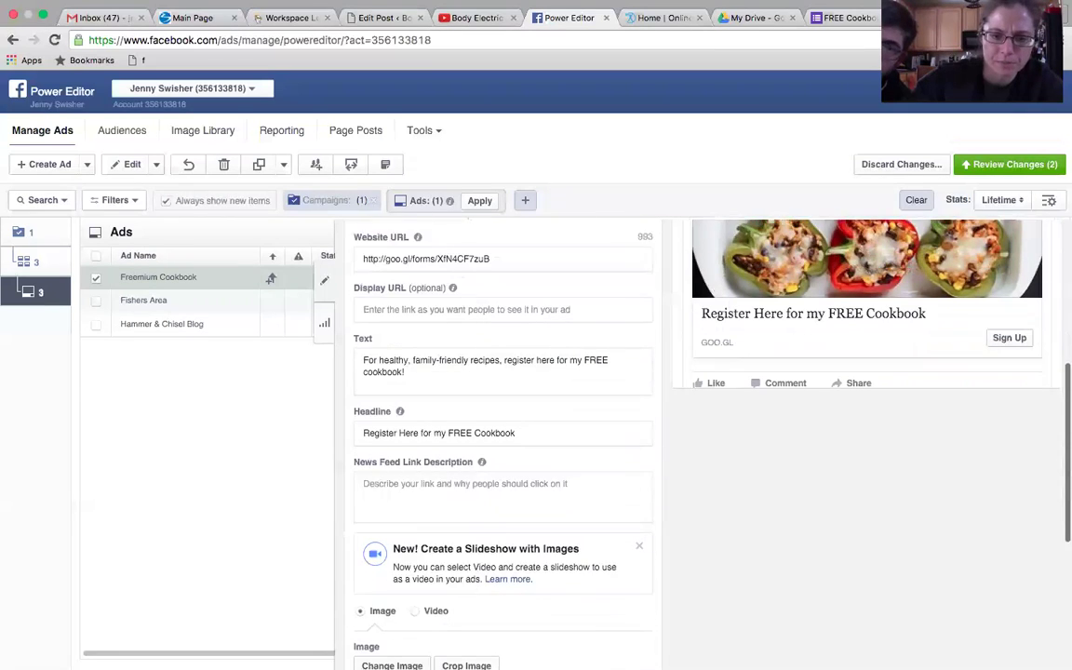
scroll(502, 419, down, 3)
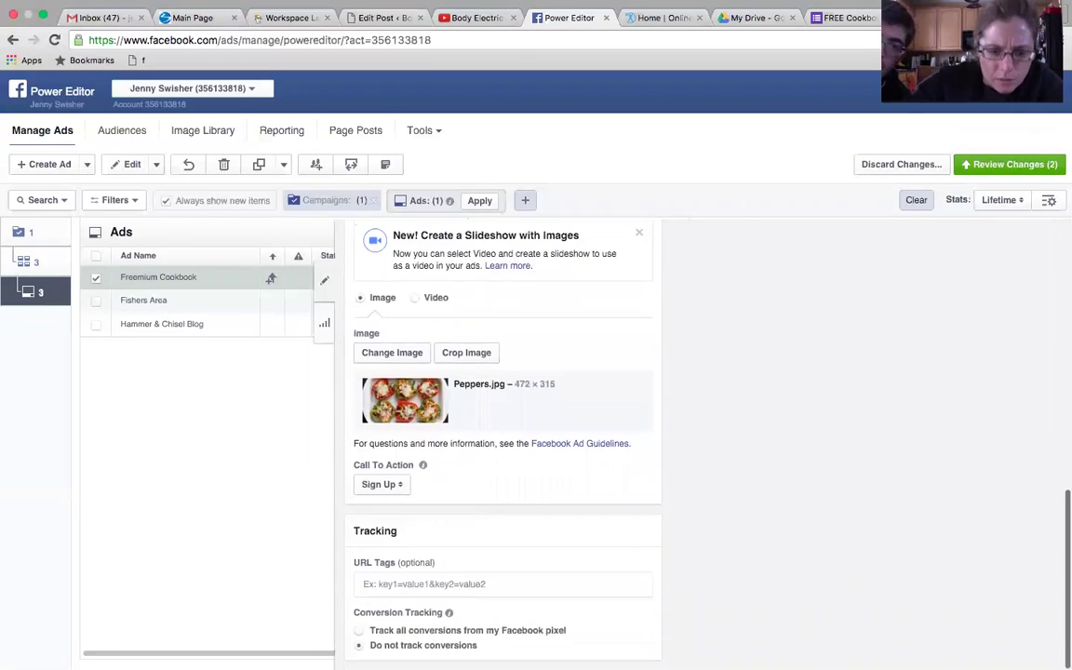
scroll(502, 418, up, 2)
scroll(566, 387, up, 3)
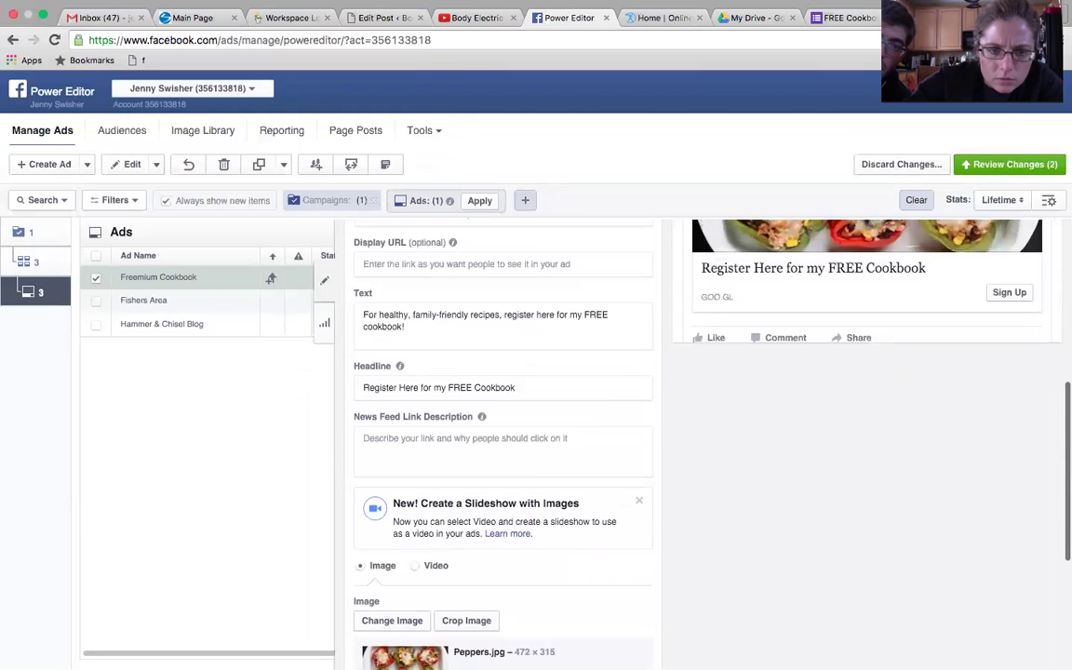
click(566, 387)
text(!)
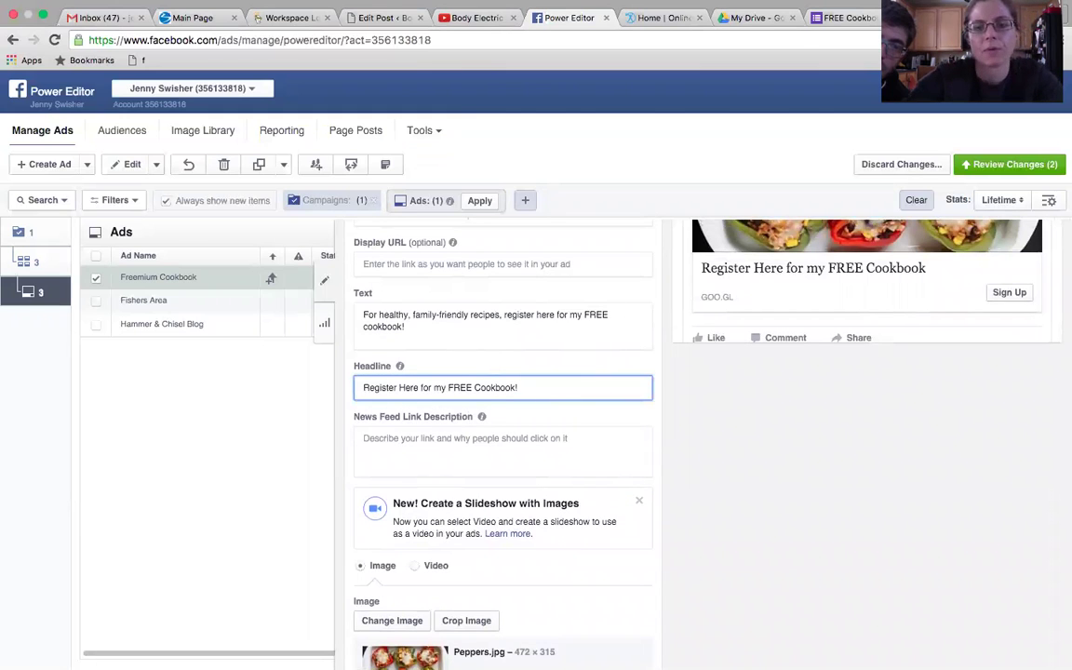
Step: Review and publish the new Lookalike Audience ad set and Freemium Cookbook ad, closing the summary
scroll(566, 387, up, 1)
scroll(565, 387, up, 6)
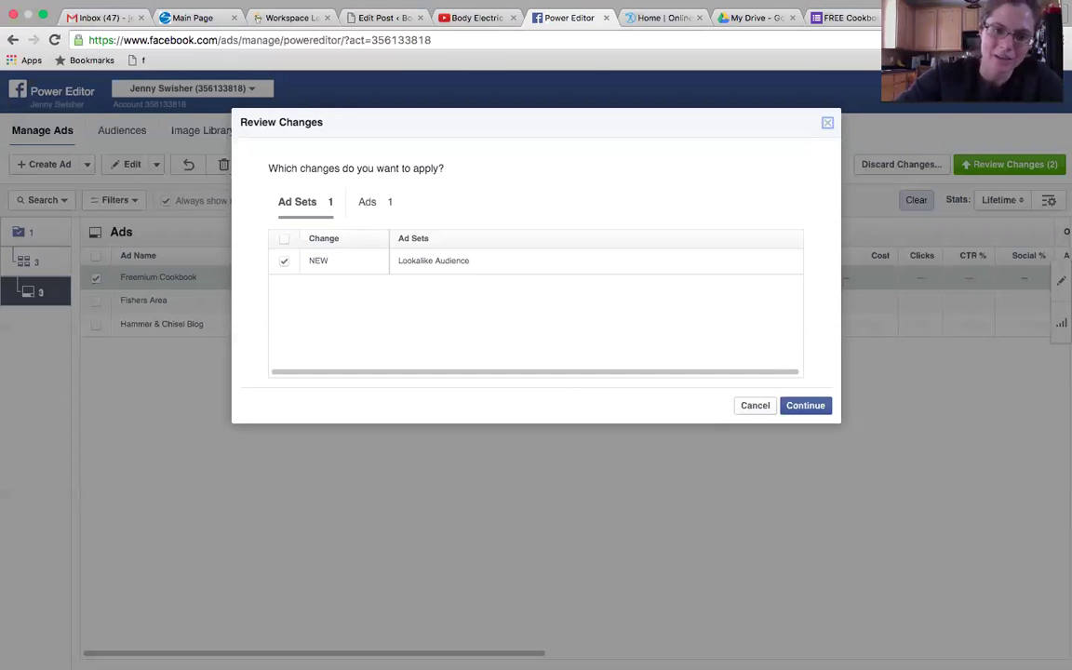
key(Return)
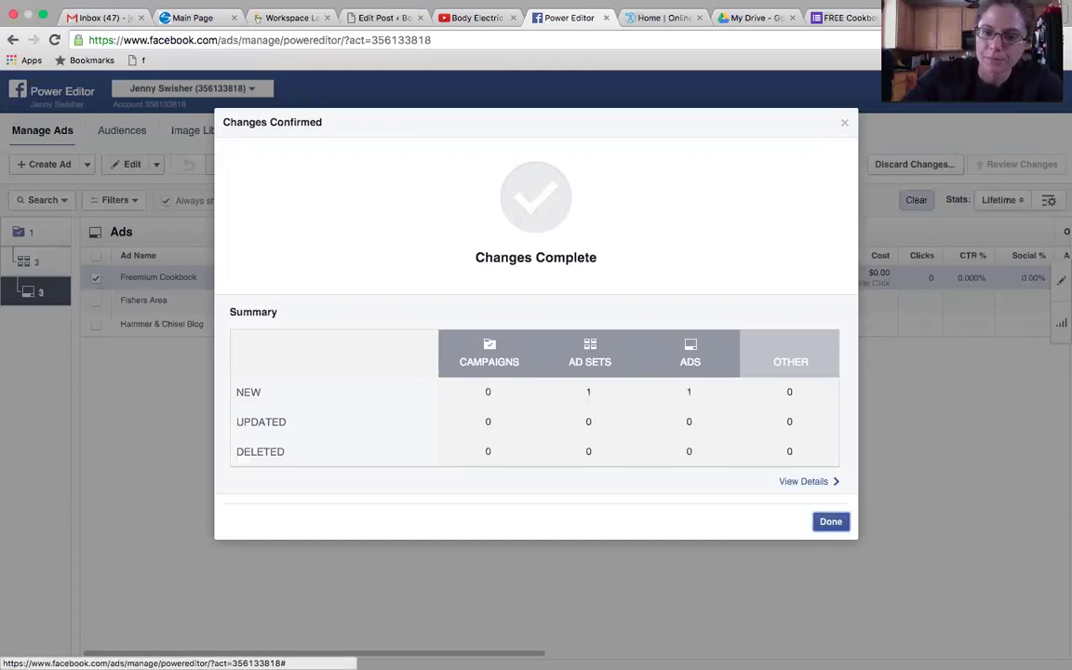
click(830, 521)
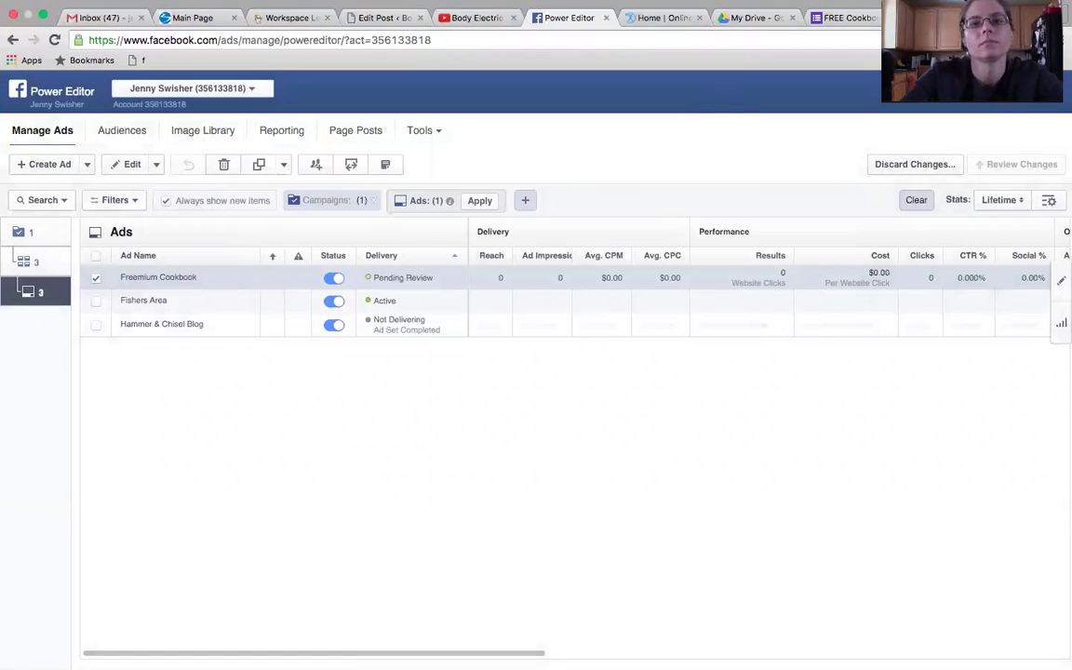
Step: Look over My Drive in Google Drive and the FREE Cookbook Registration form, and return to the ads list in Power Editor
click(752, 18)
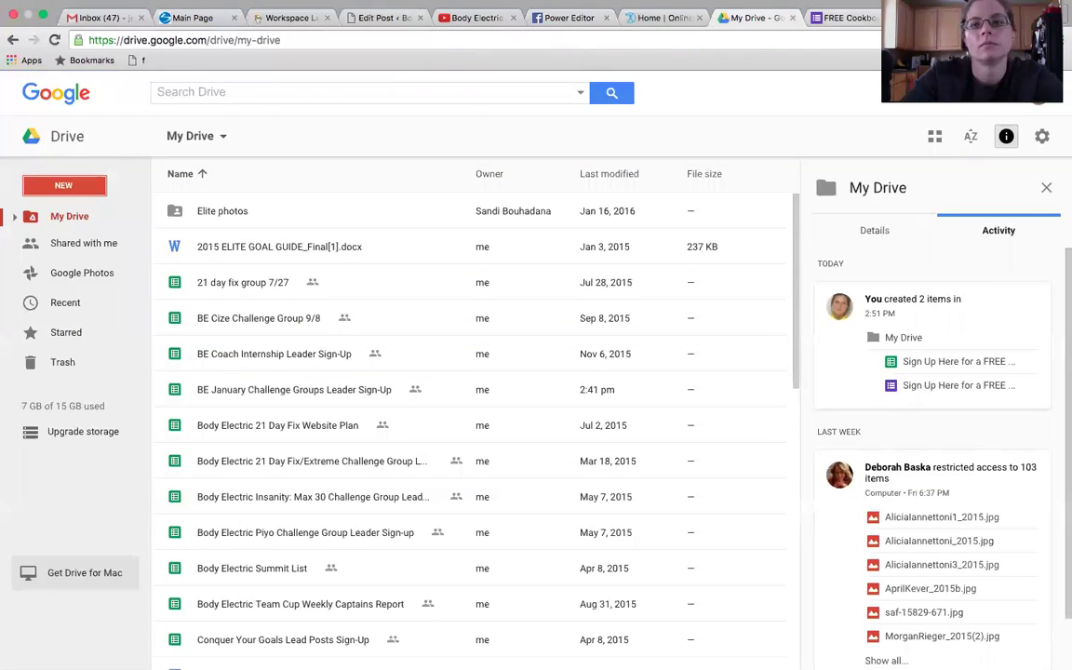
click(842, 18)
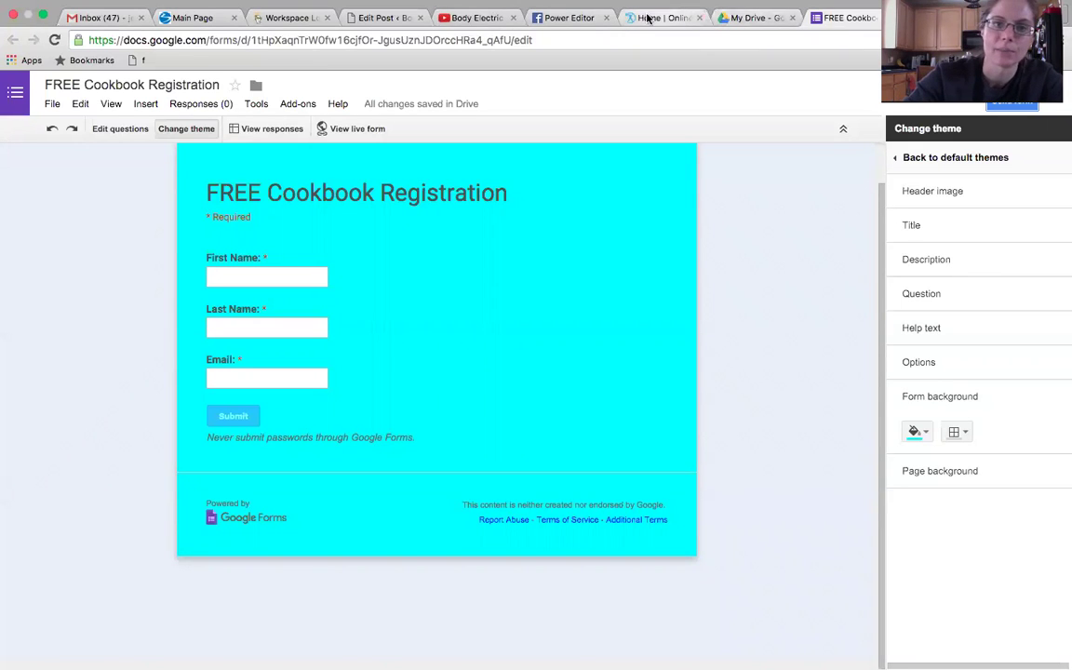
click(581, 19)
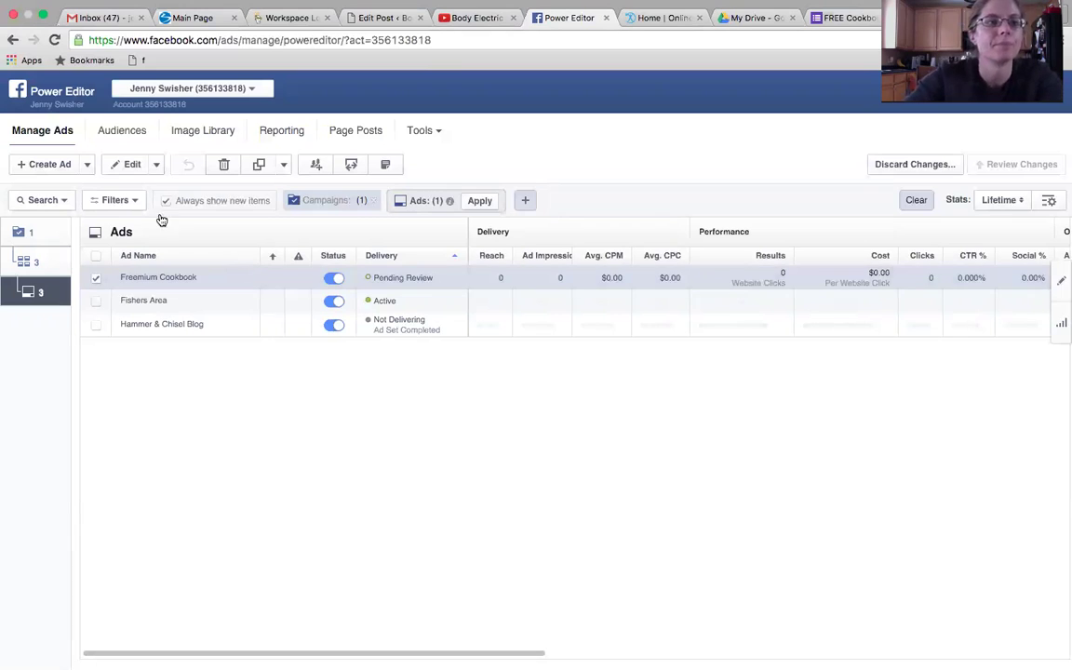
click(42, 17)
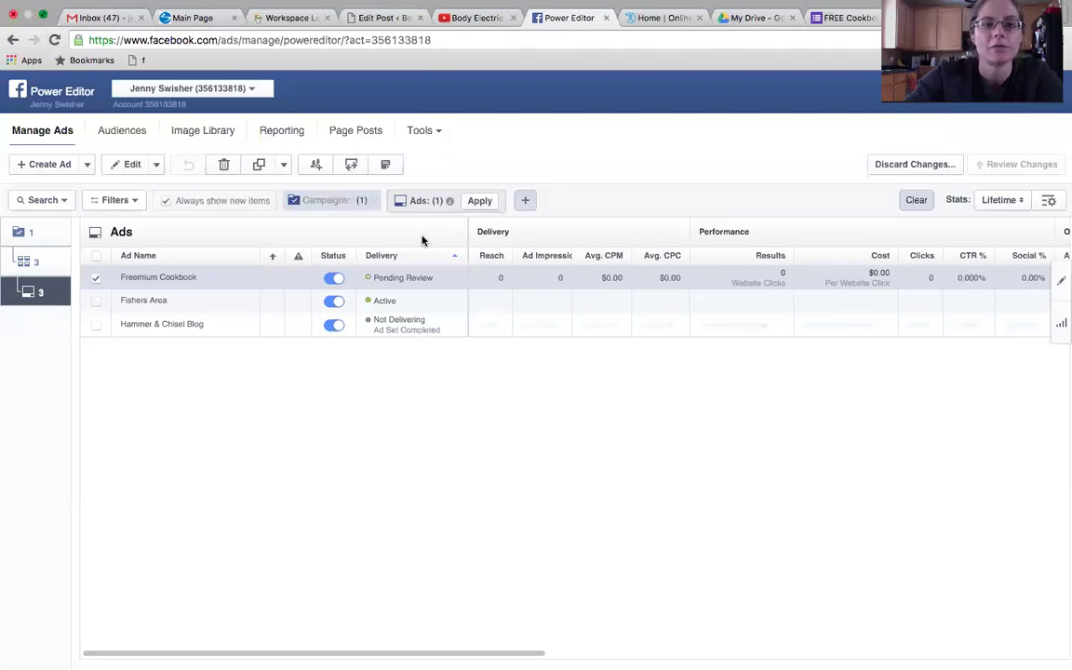